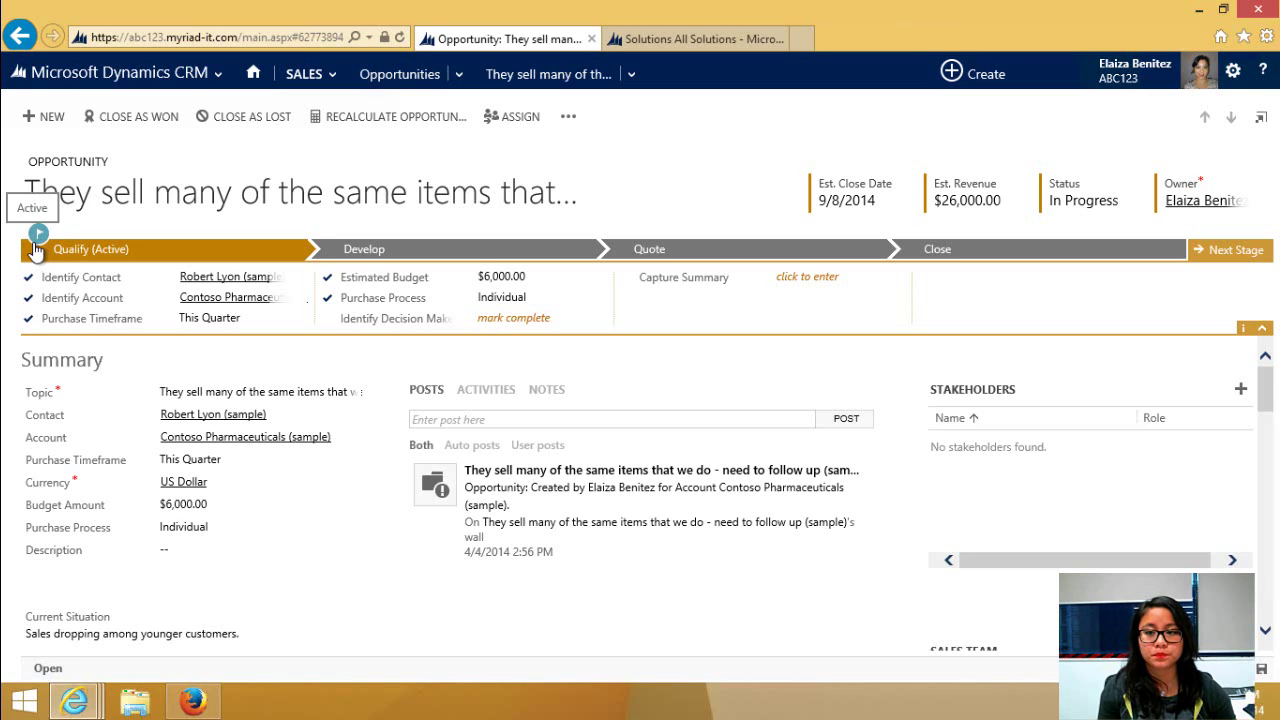
Advance the opportunity to the Develop stage of its process flow and look over the Summary section
click(1247, 258)
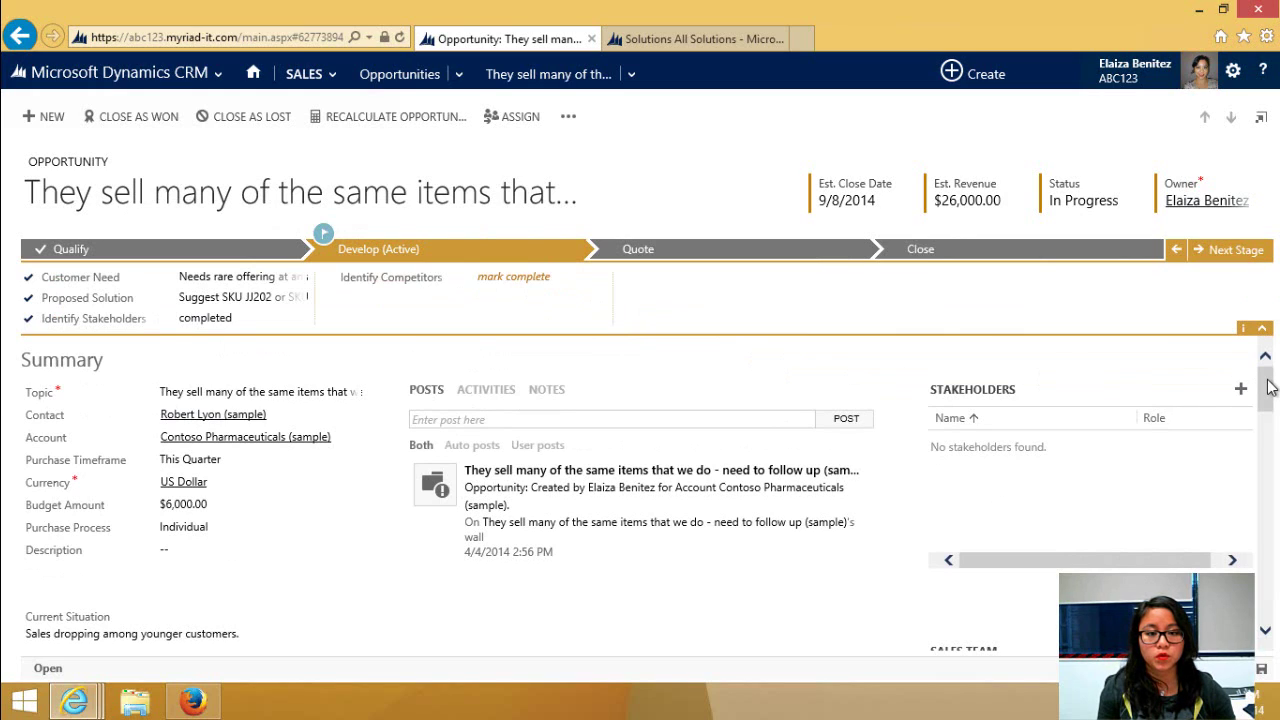
scroll(1270, 394, down, 1)
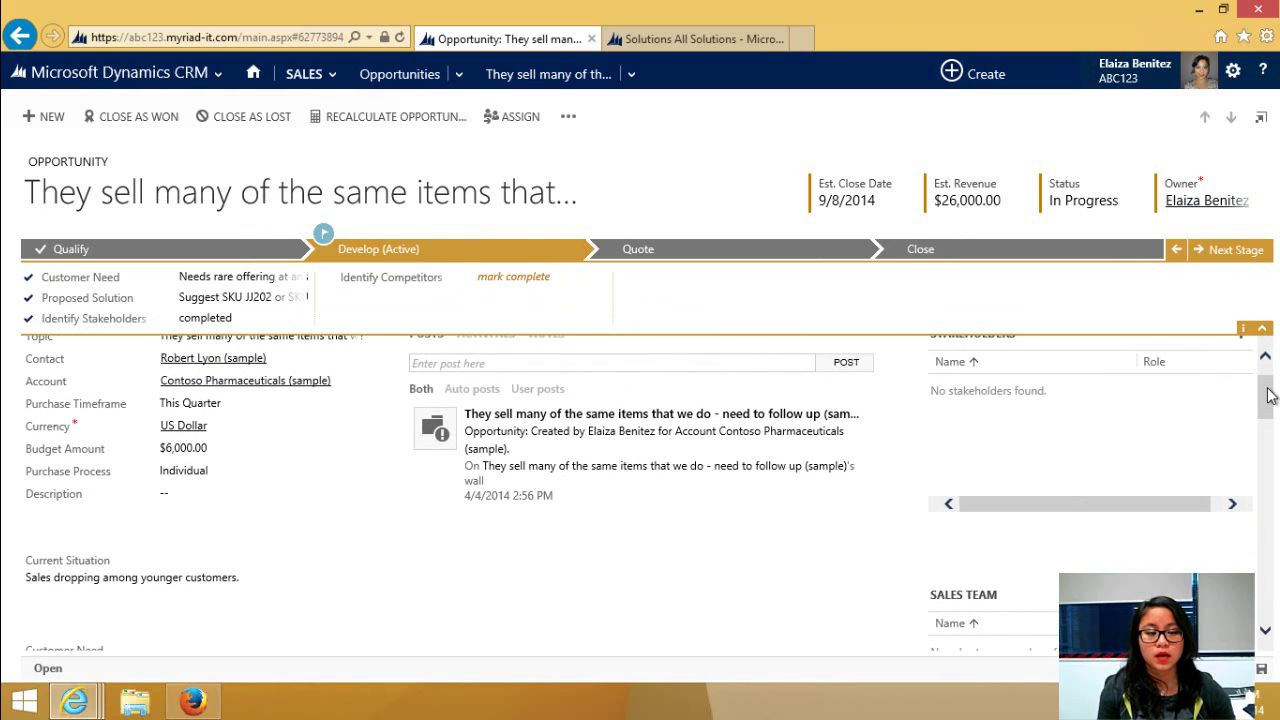
drag(1270, 394, 1262, 355)
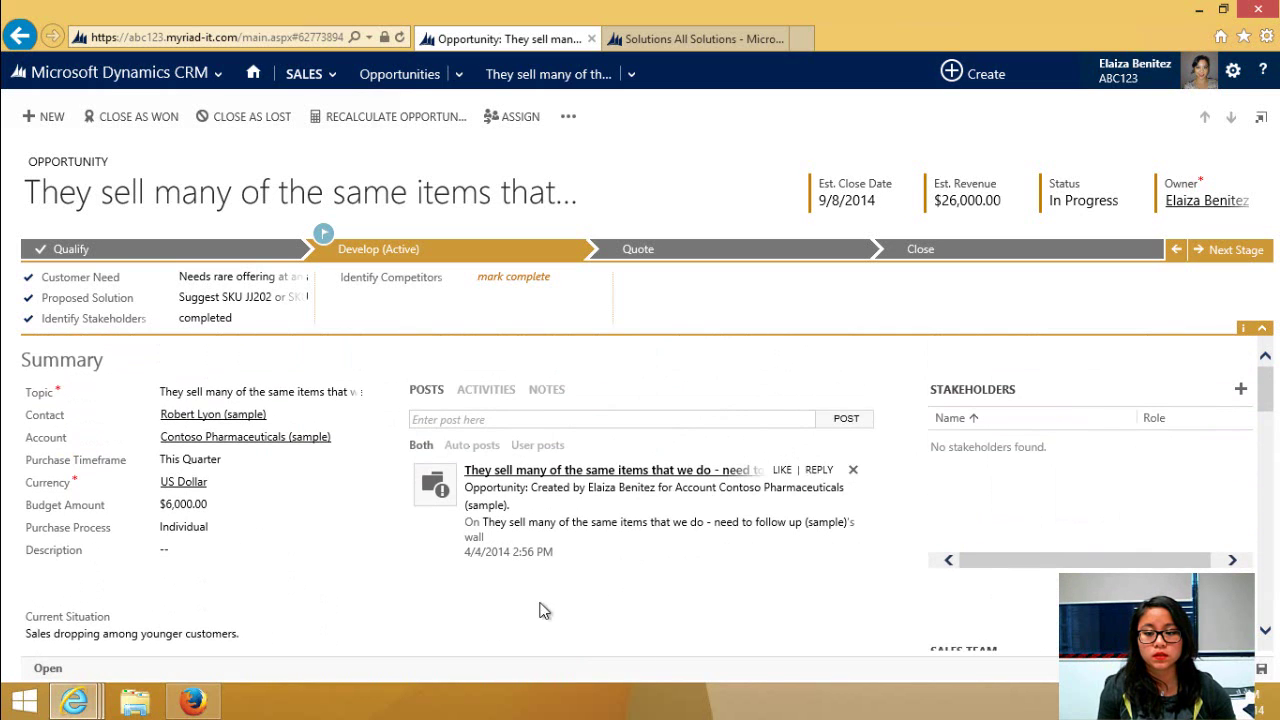
Switch to the ABC123 solution and view the list of fields of the Opportunity entity
mouse_move(78, 700)
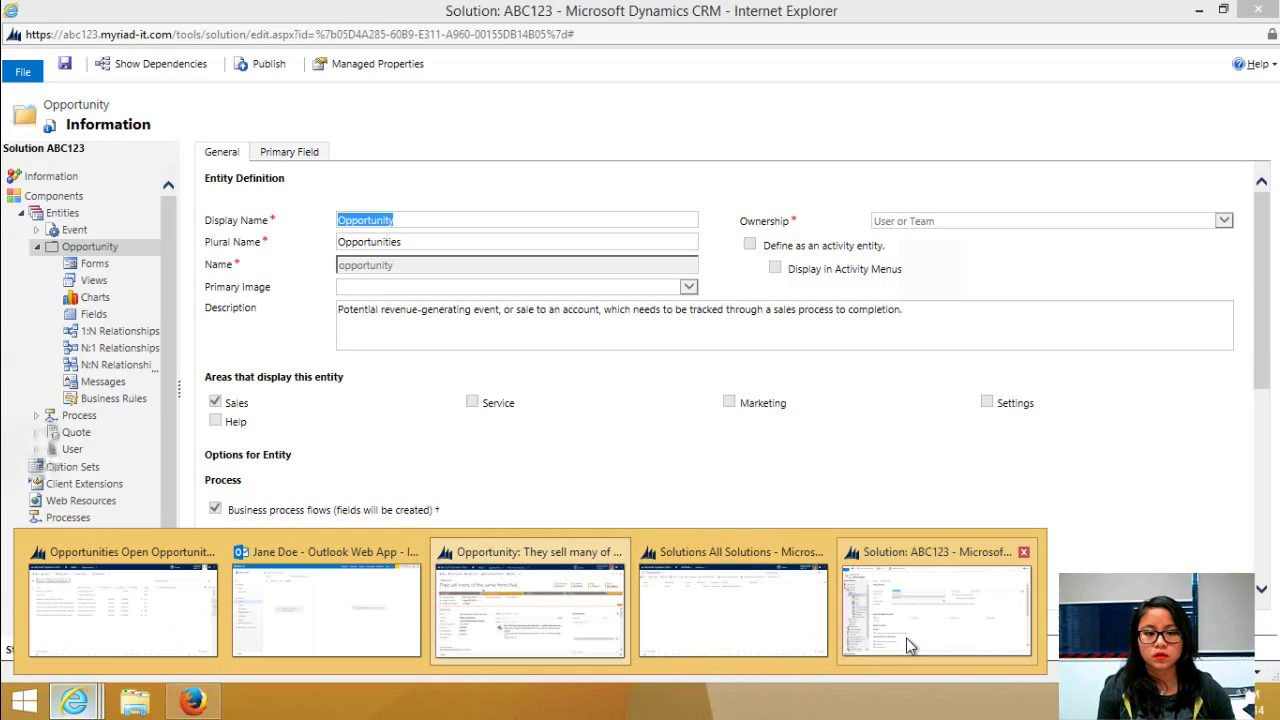
key(alt+Tab)
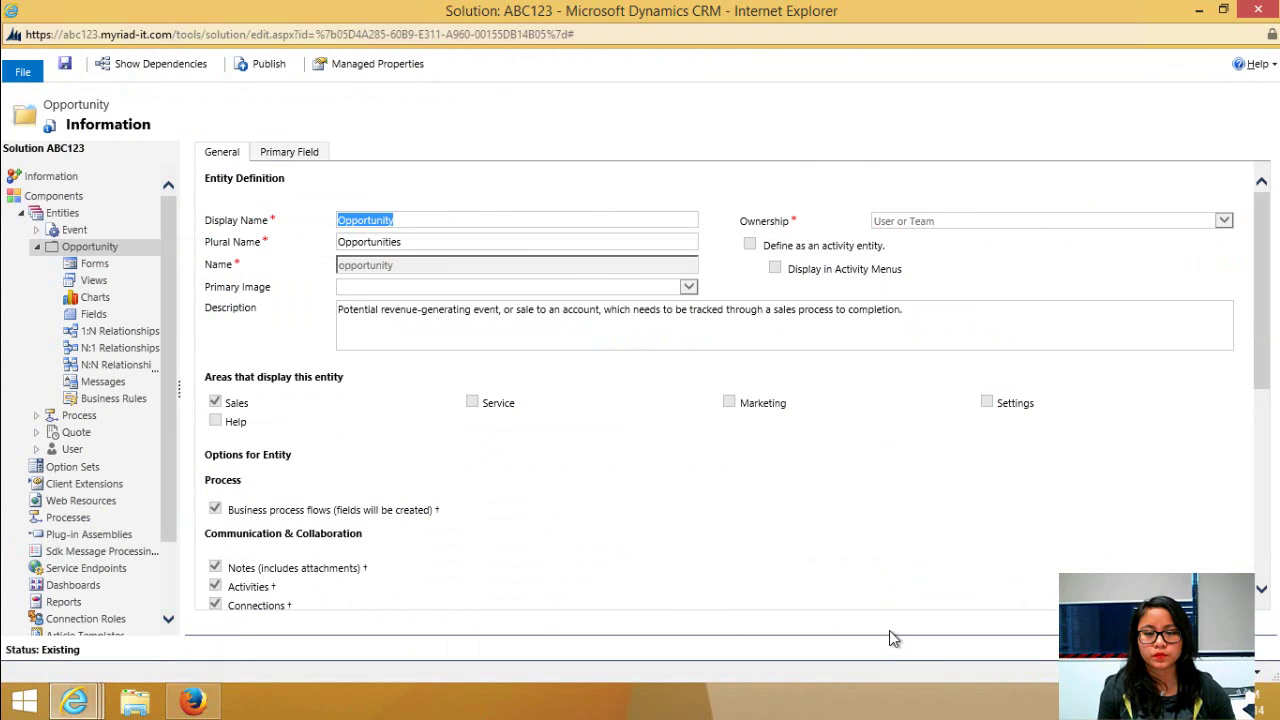
click(105, 319)
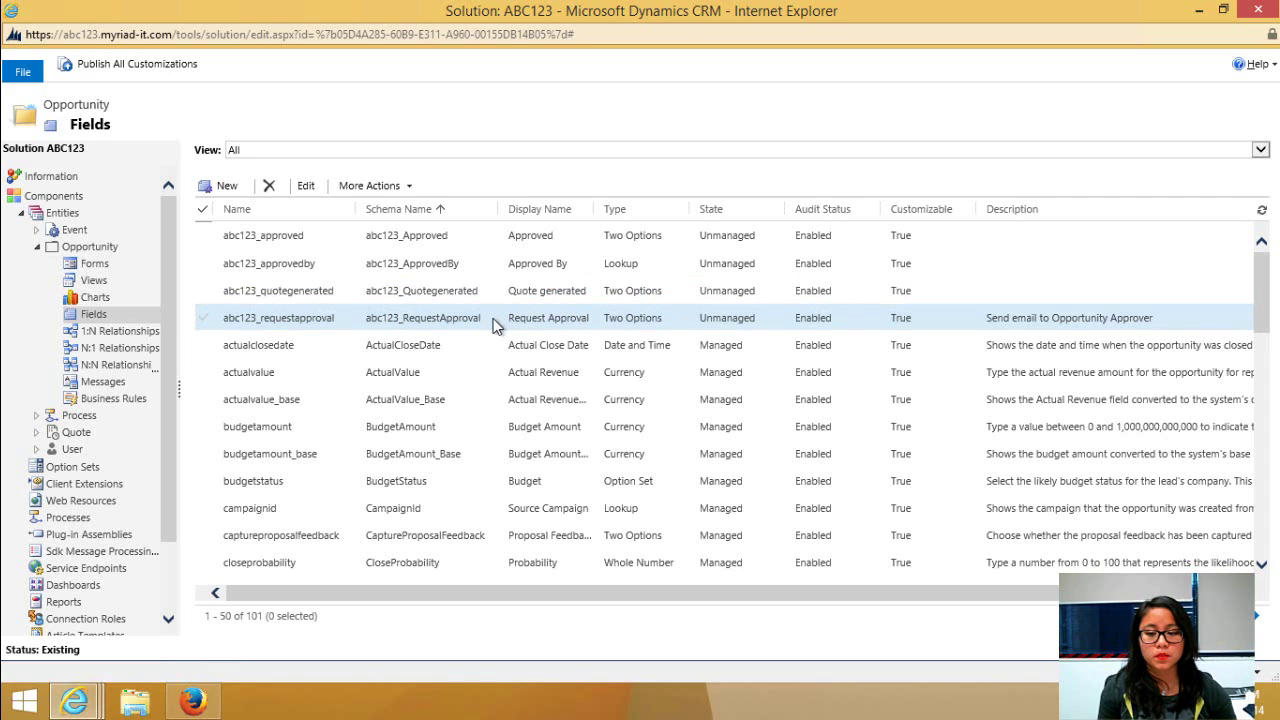
Return to the opportunity record and examine the Approved and Approved By fields in its Approvers Only section
mouse_move(72, 708)
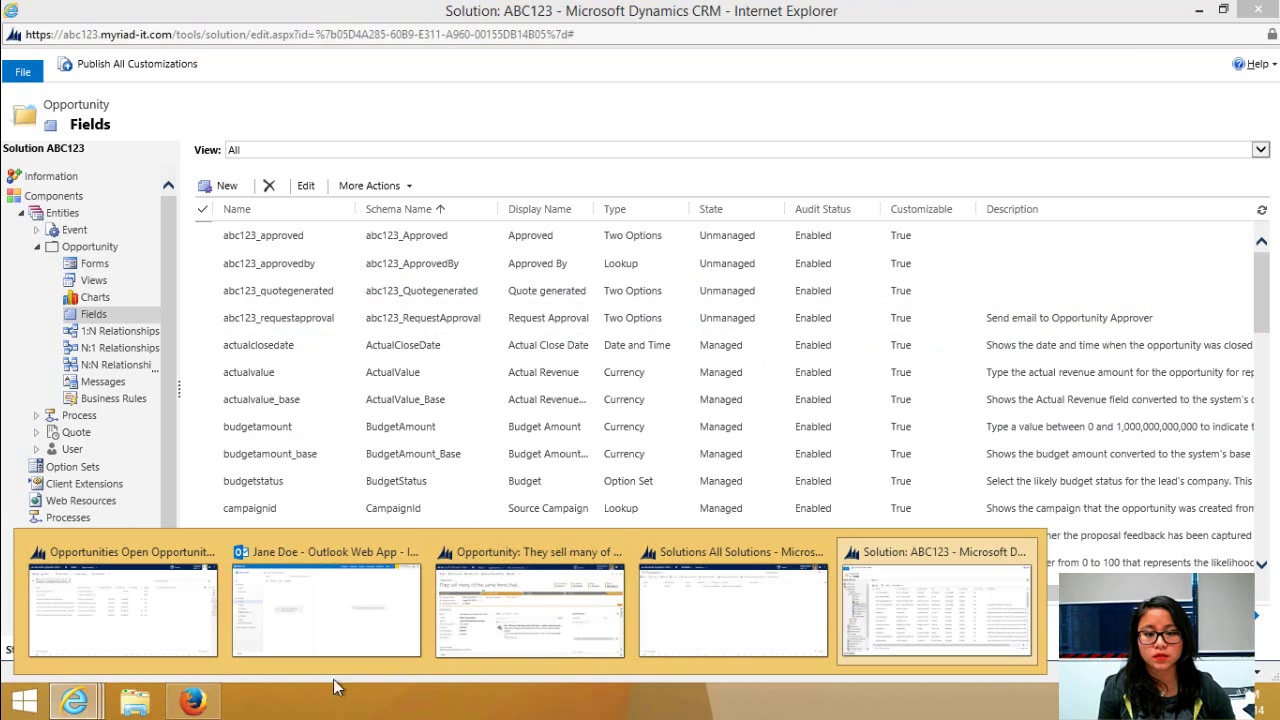
click(543, 651)
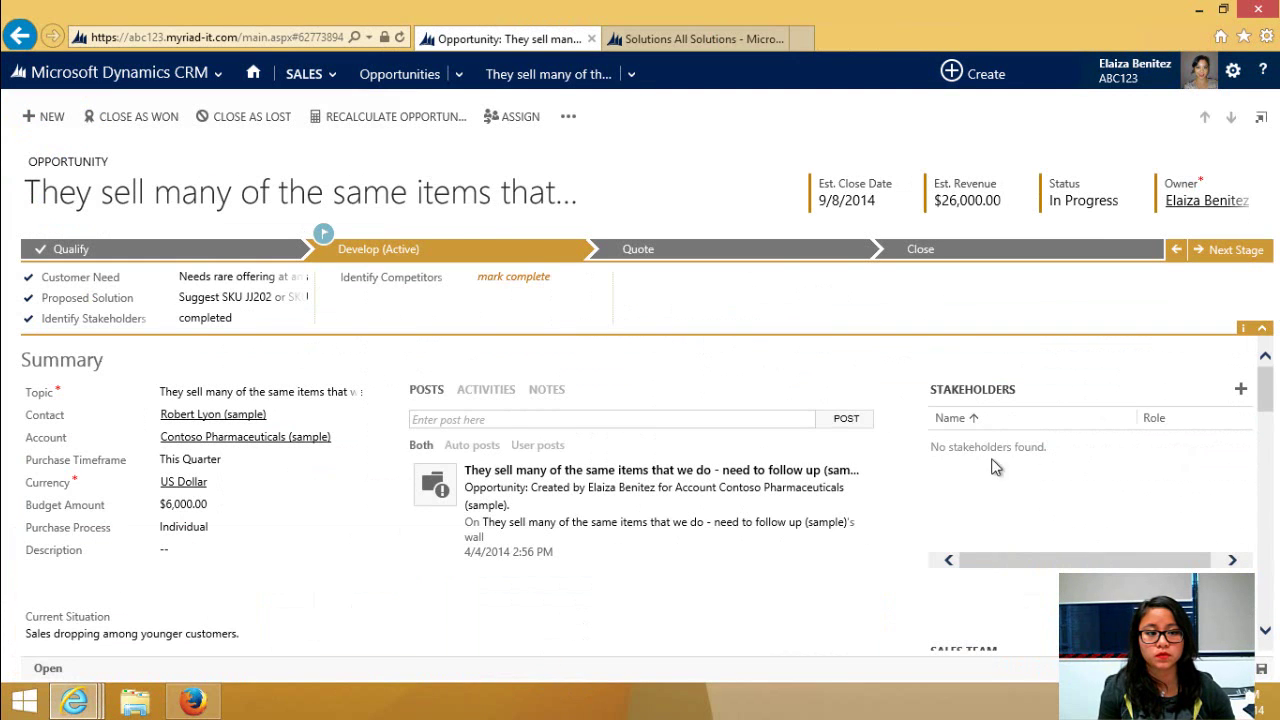
drag(1266, 400, 1265, 625)
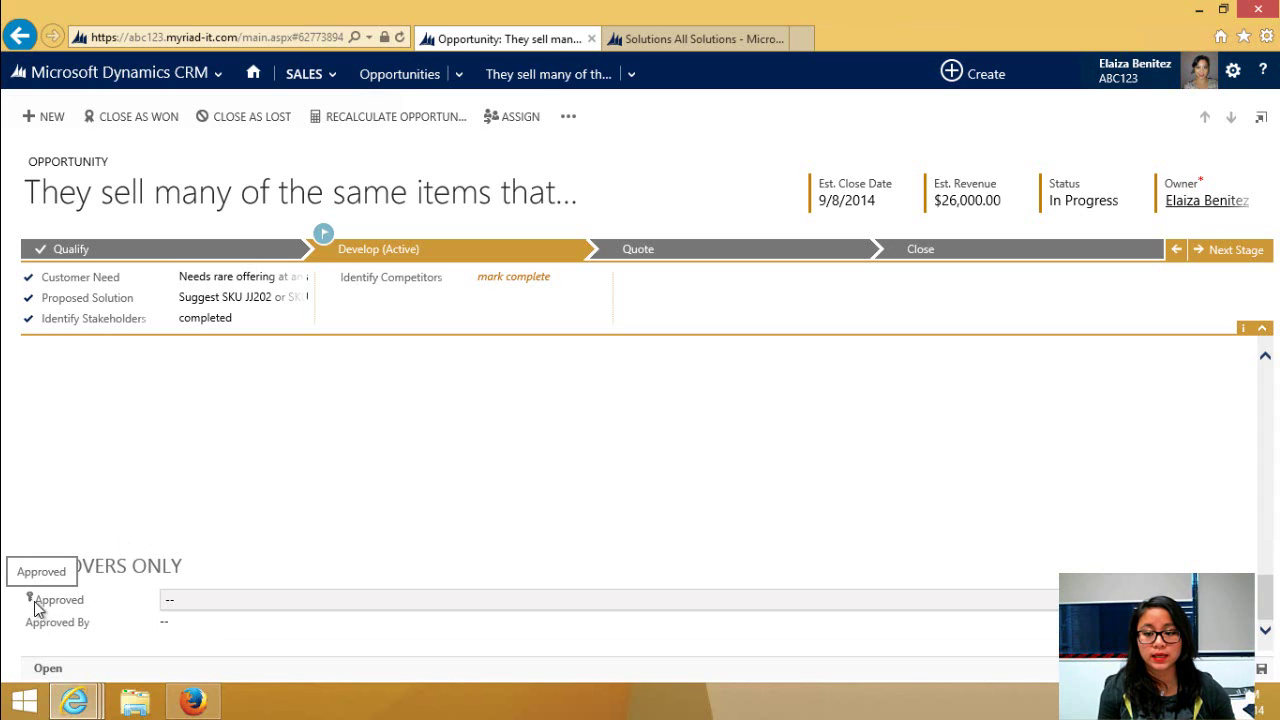
Examine the field security setting of the abc123_approved field in the ABC123 solution, and close its definition
click(79, 704)
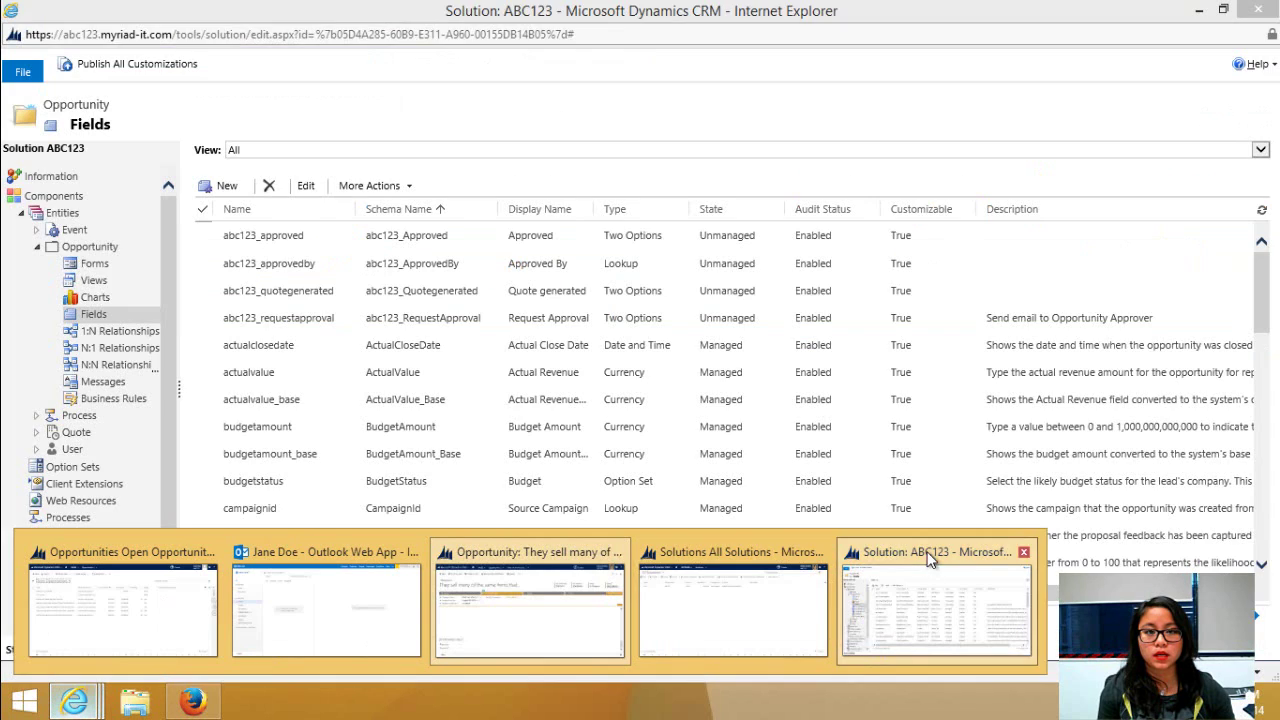
click(930, 572)
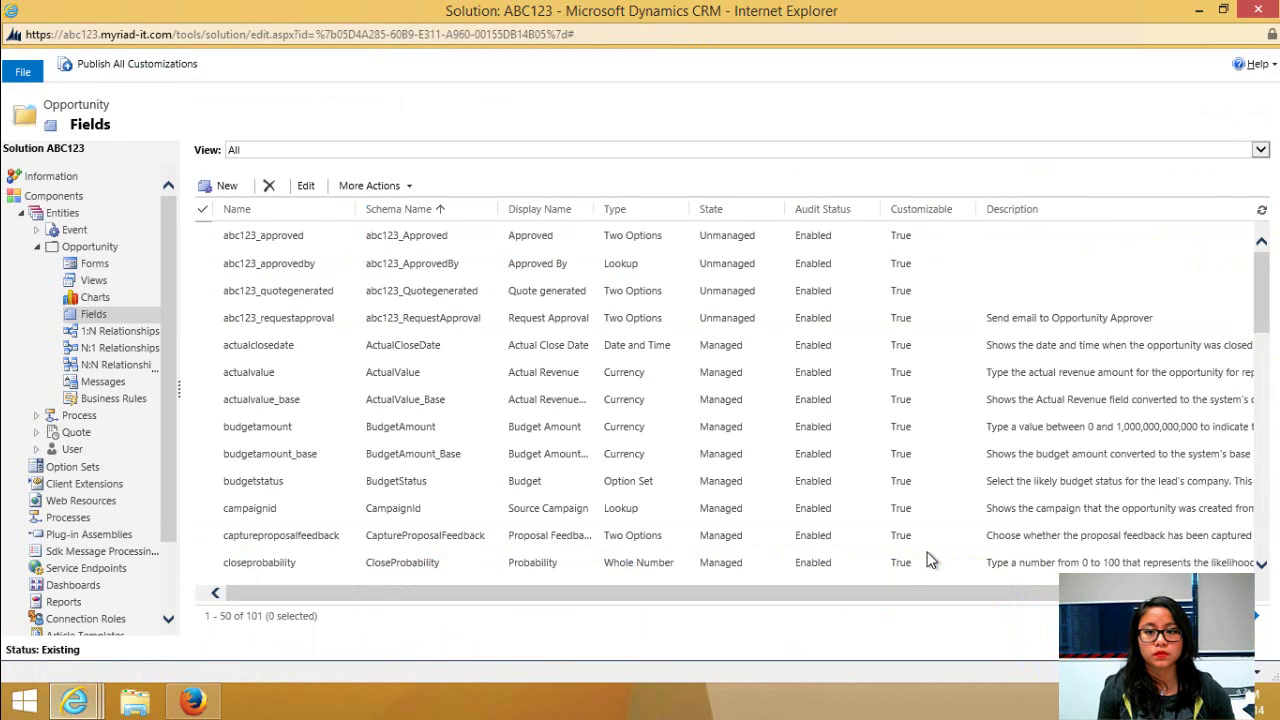
double_click(325, 240)
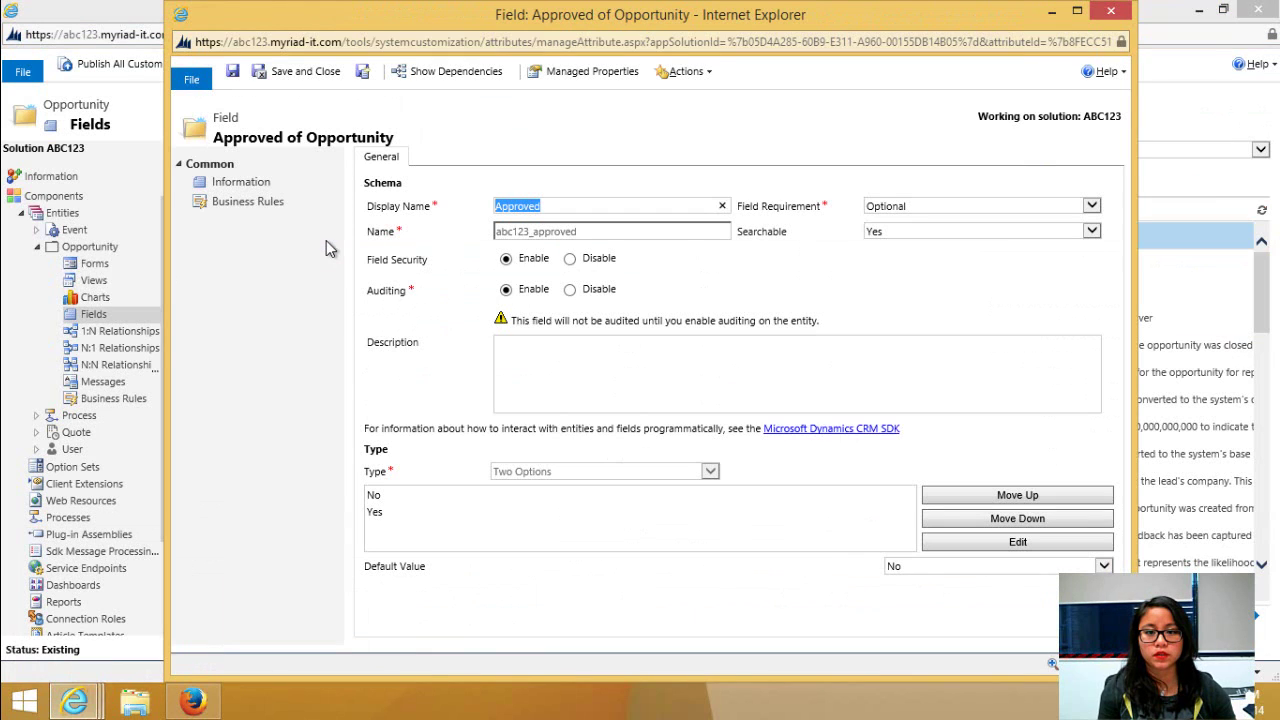
click(508, 259)
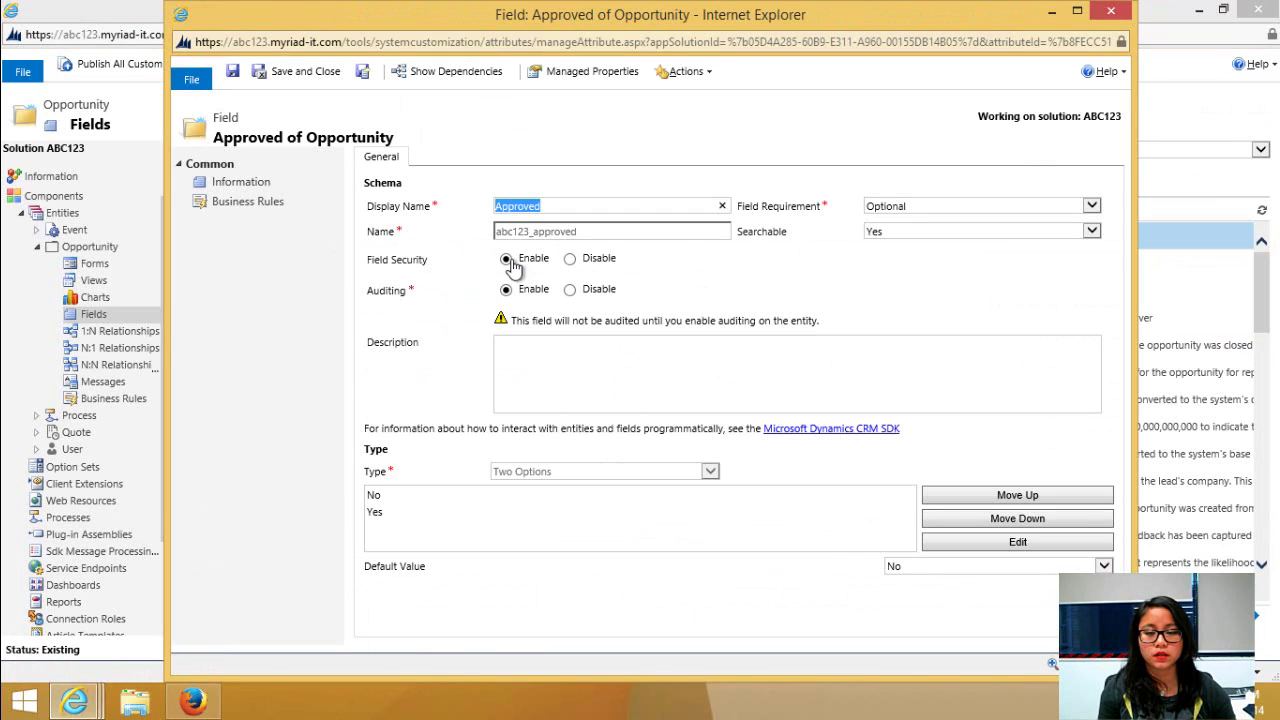
click(1110, 12)
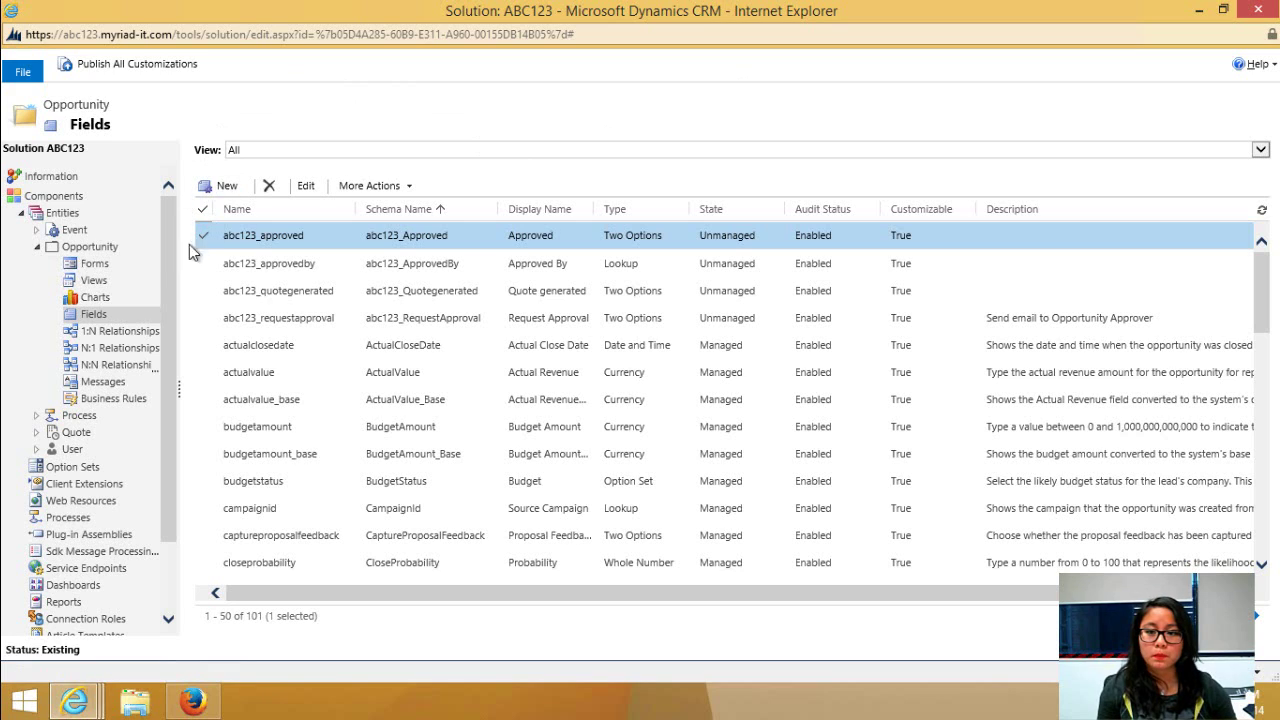
Review the users and field permissions of the Approve Opportunity field security profile, and close it
click(40, 249)
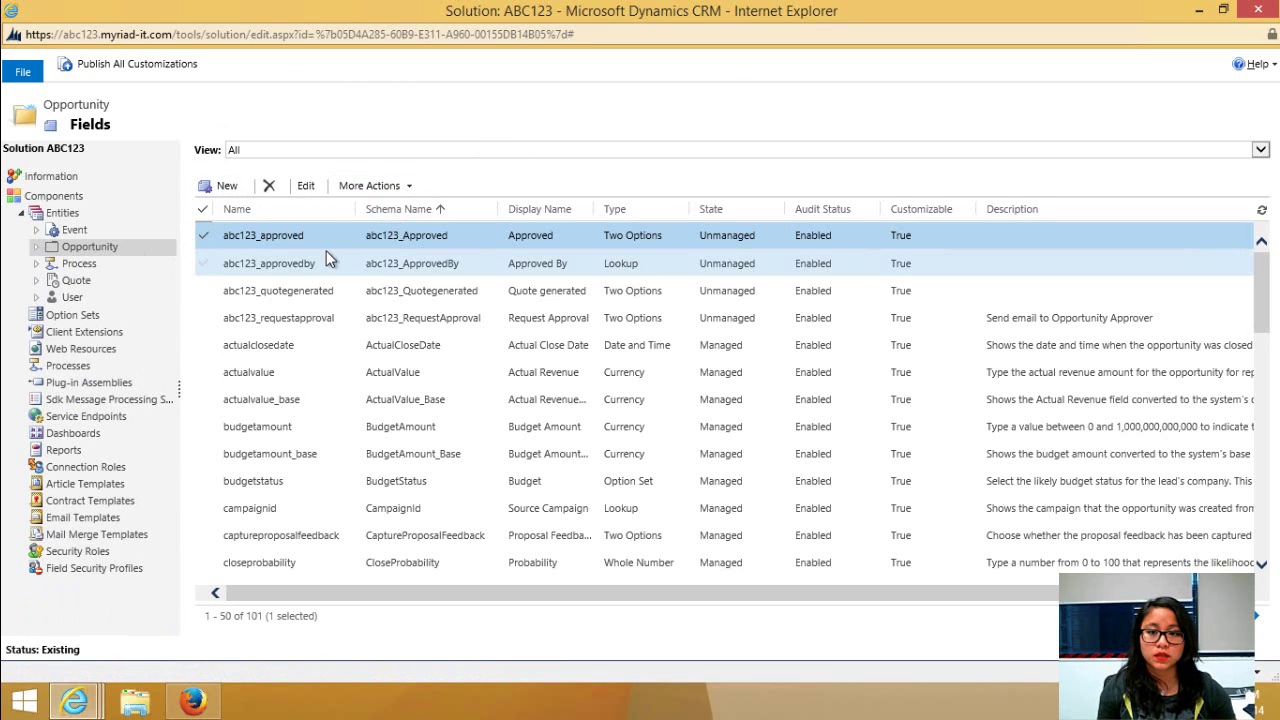
click(120, 572)
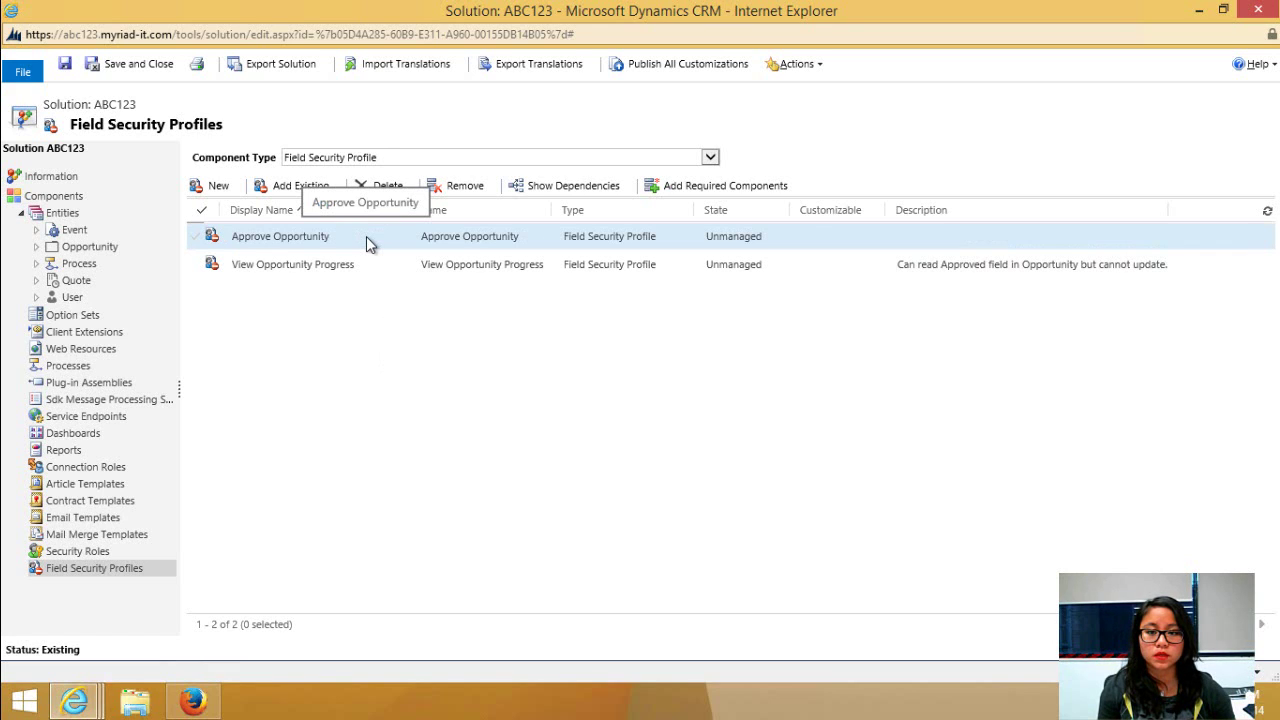
double_click(366, 238)
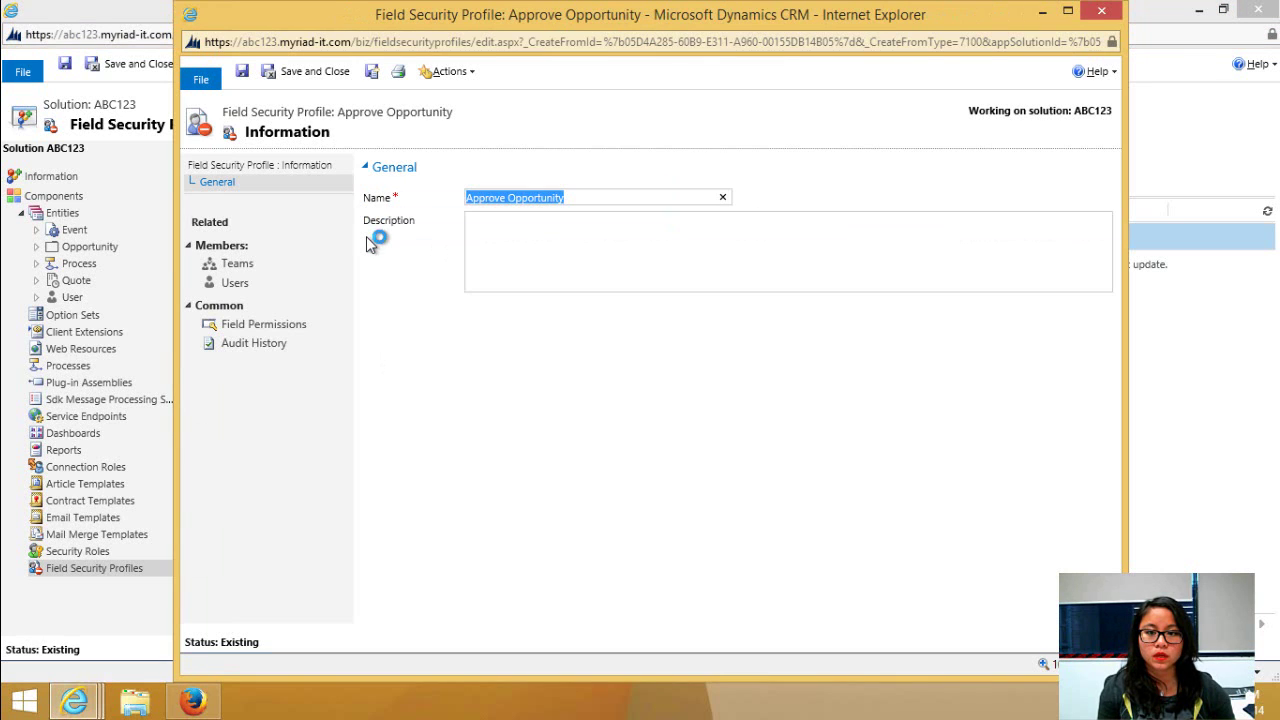
click(258, 283)
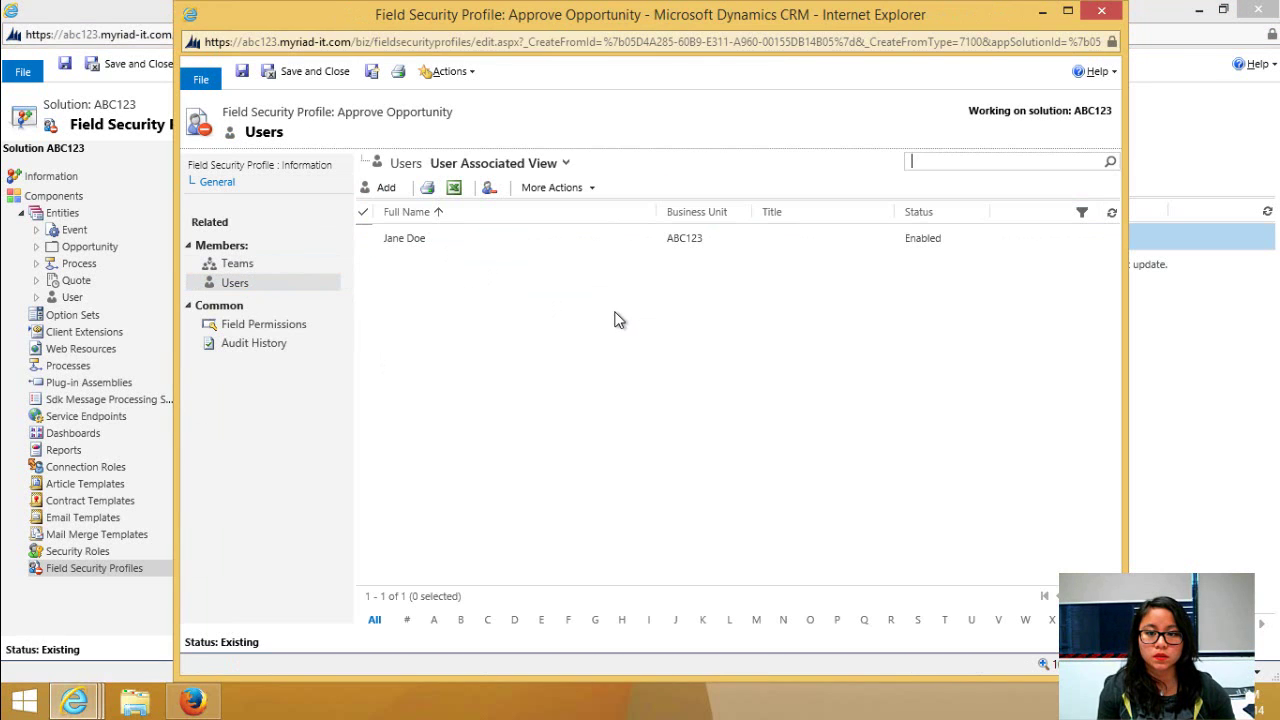
click(305, 325)
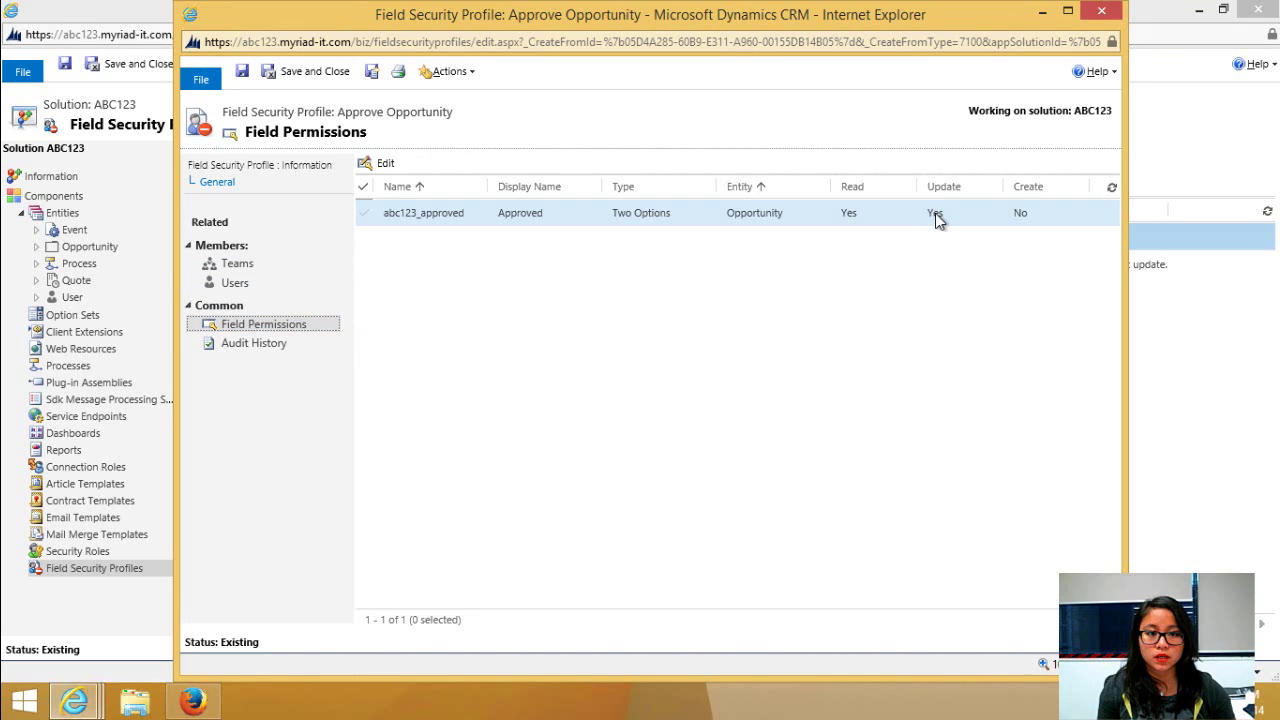
click(1101, 11)
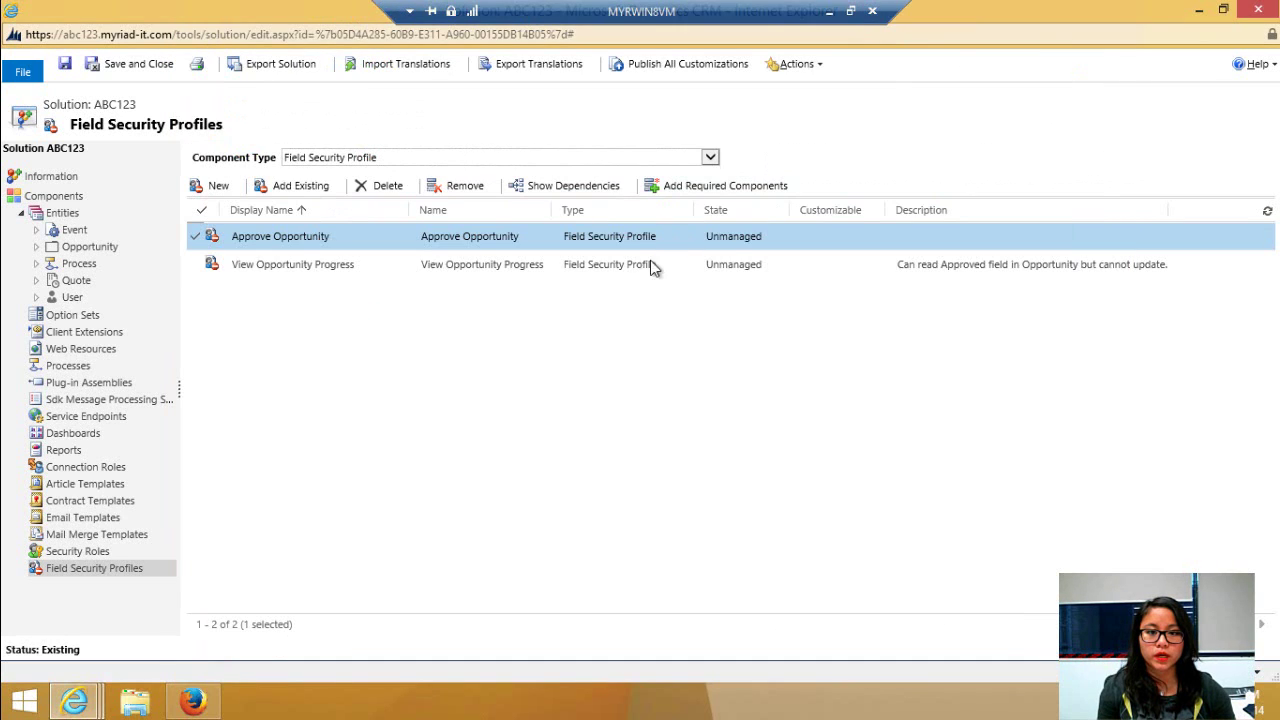
Review the users and field permissions of the View Opportunity Progress field security profile, and close it
double_click(689, 270)
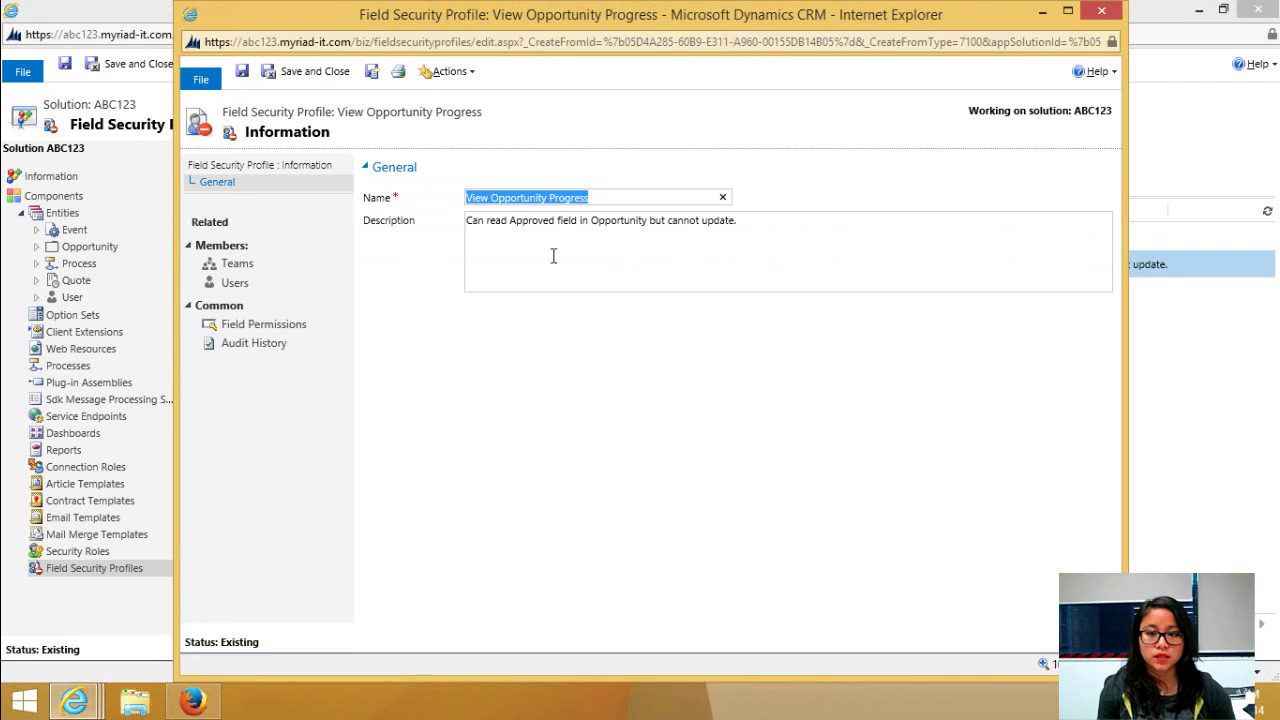
click(305, 290)
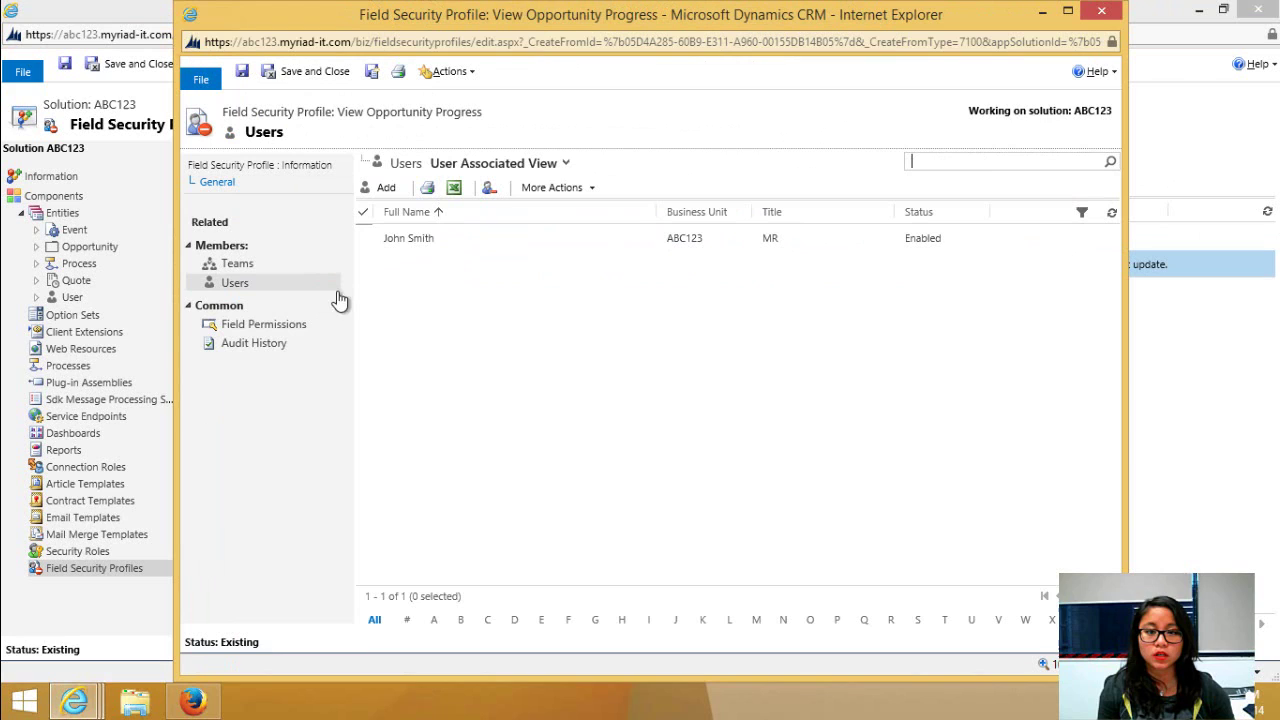
click(310, 330)
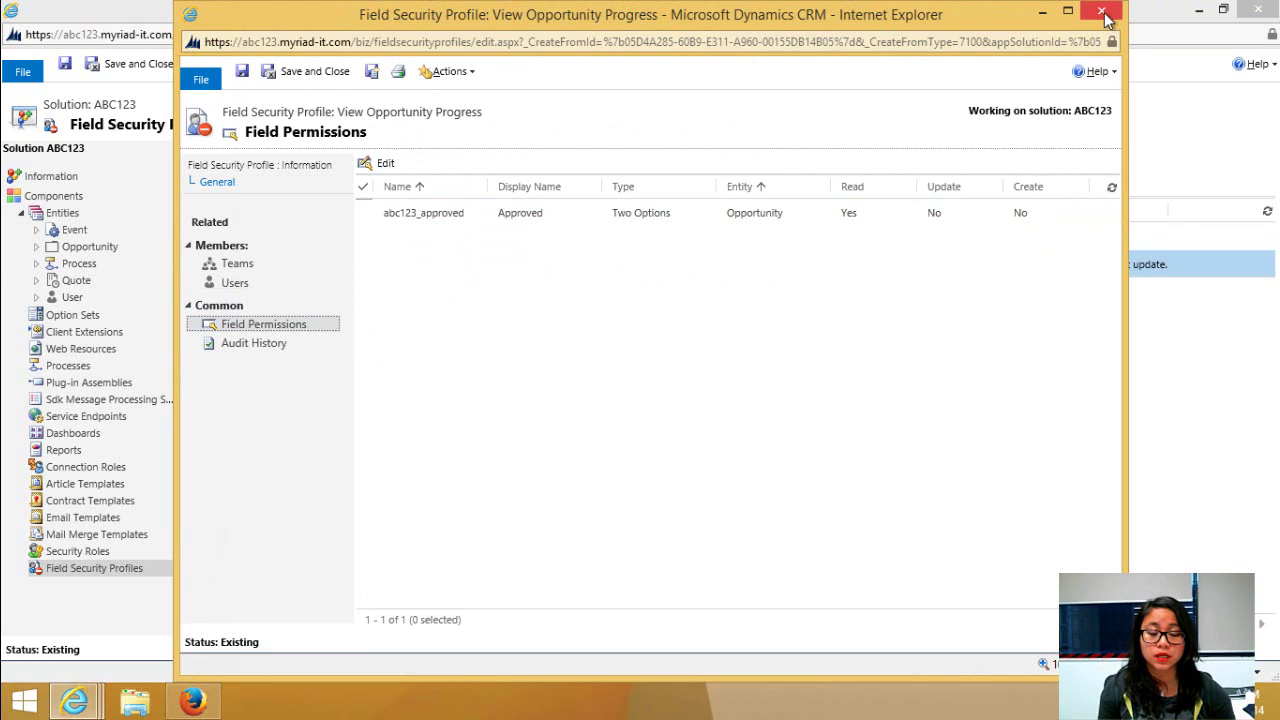
click(1104, 14)
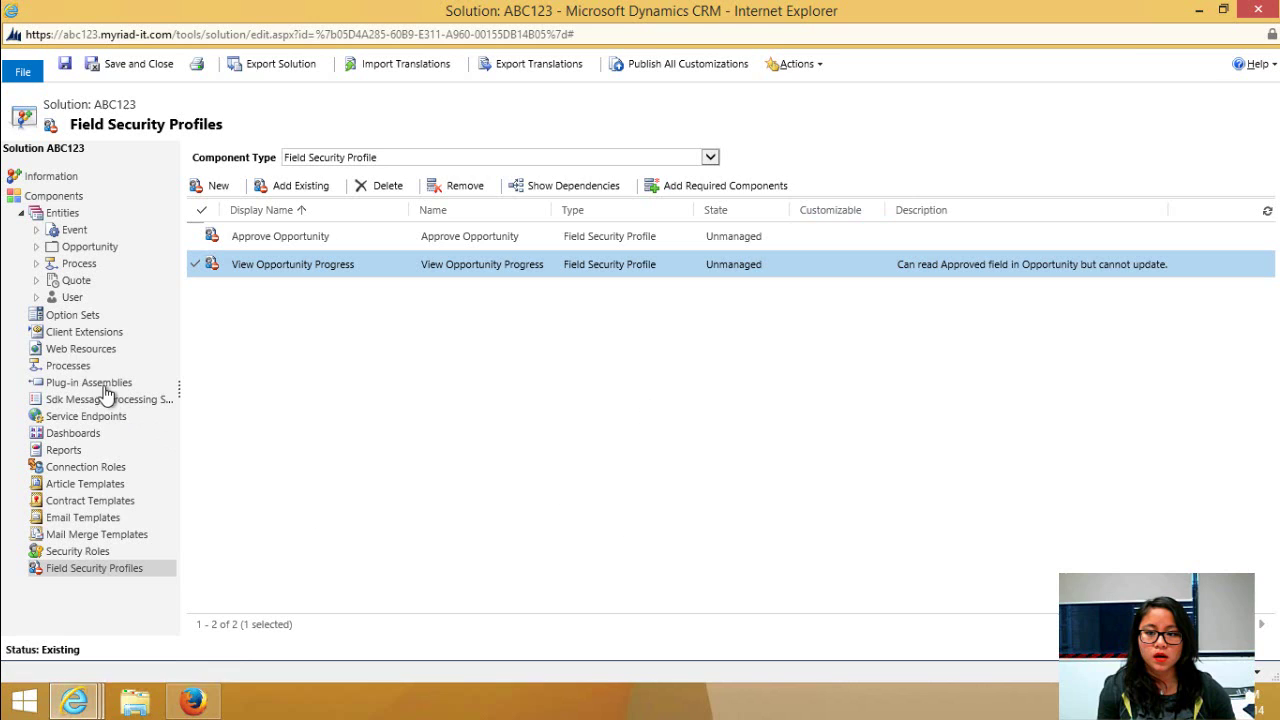
Examine the Quote stage's required steps in the Opportunity Sales Process with Quote approval business process flow, and close it
click(78, 368)
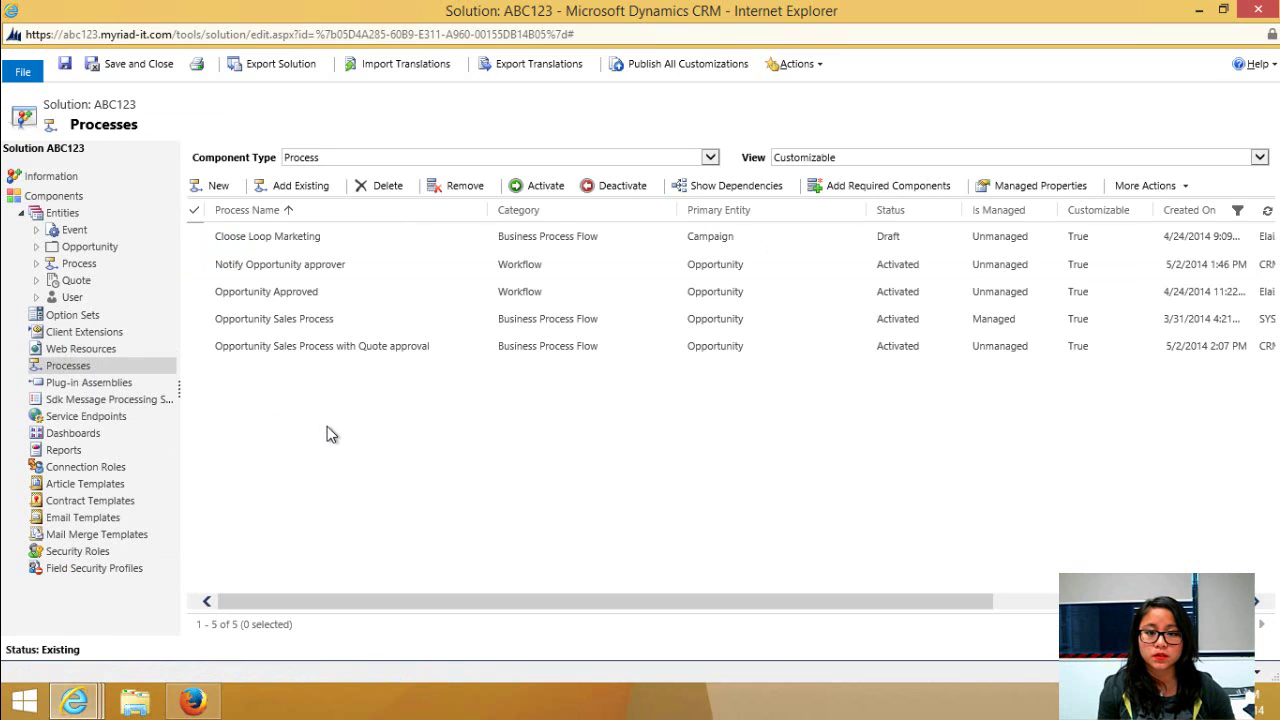
click(449, 350)
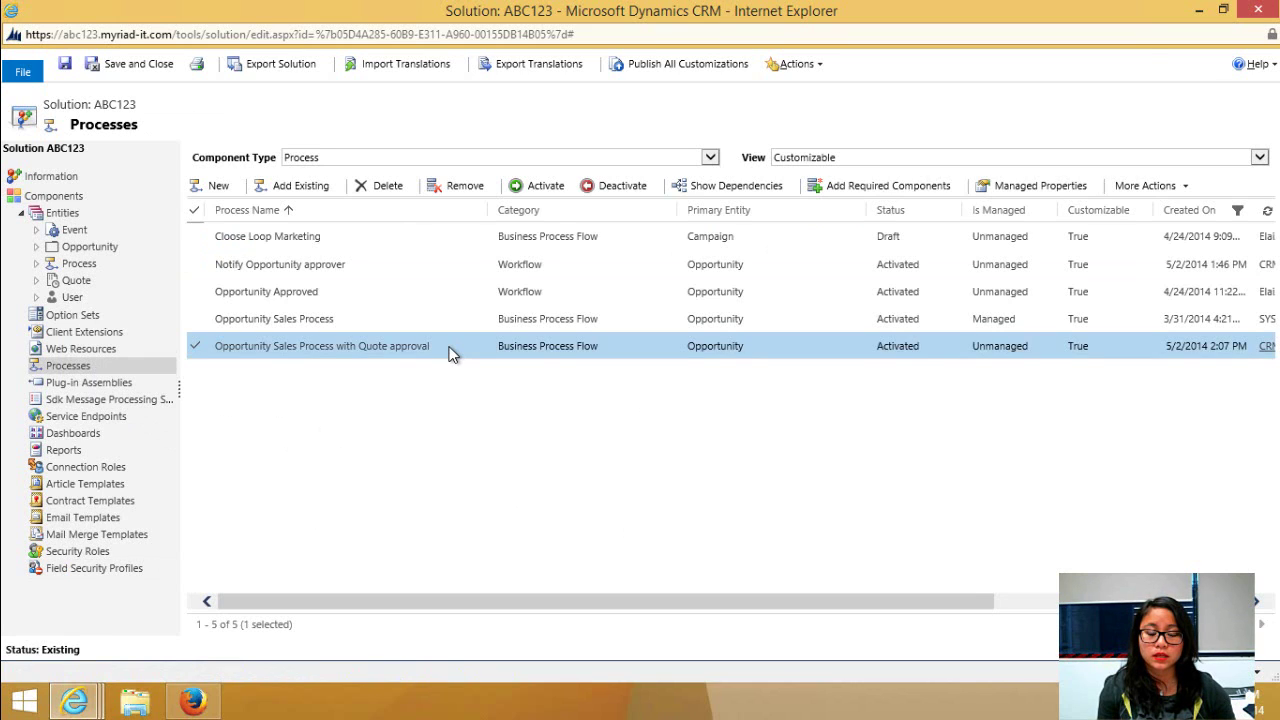
double_click(449, 350)
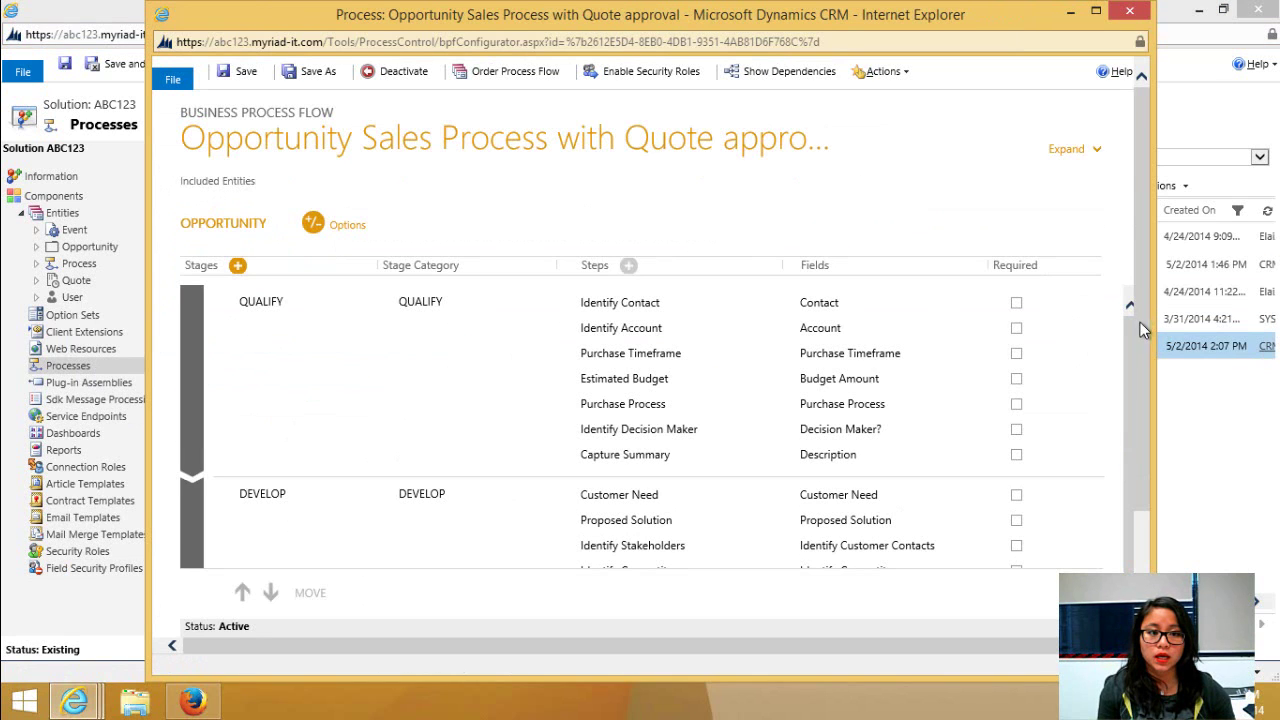
drag(1146, 317, 1124, 455)
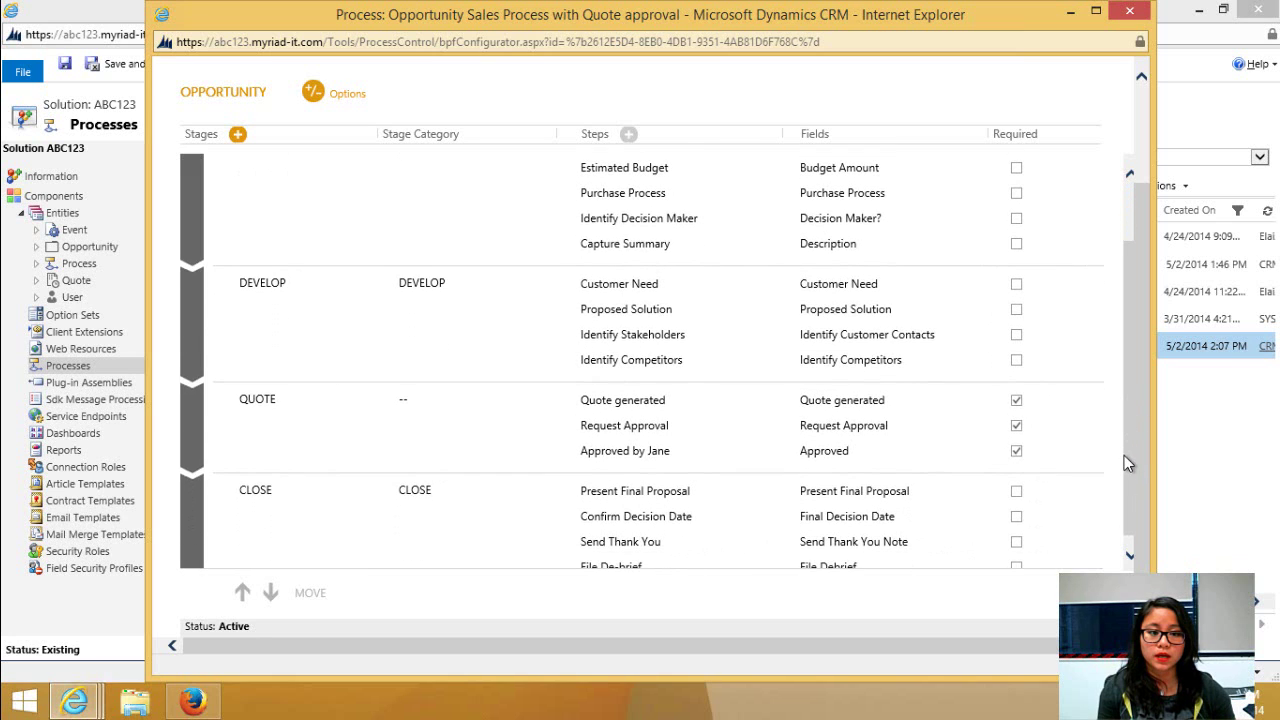
click(1016, 451)
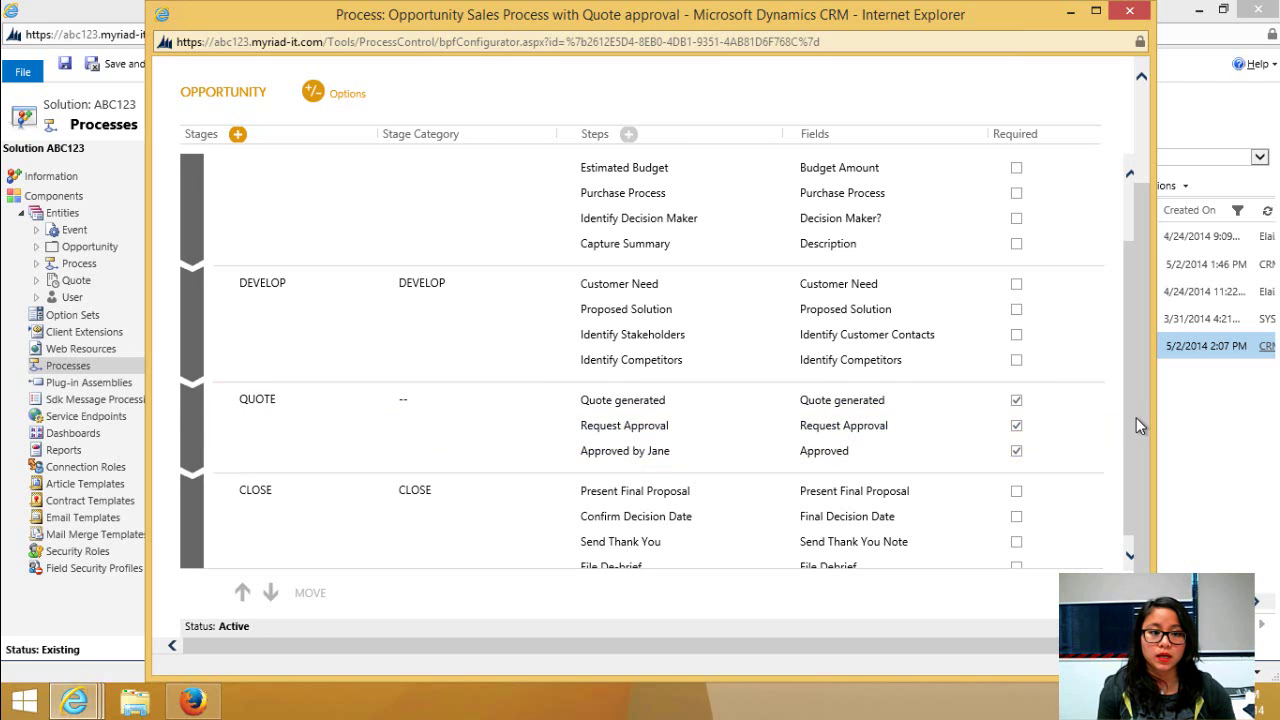
drag(1142, 425, 1143, 281)
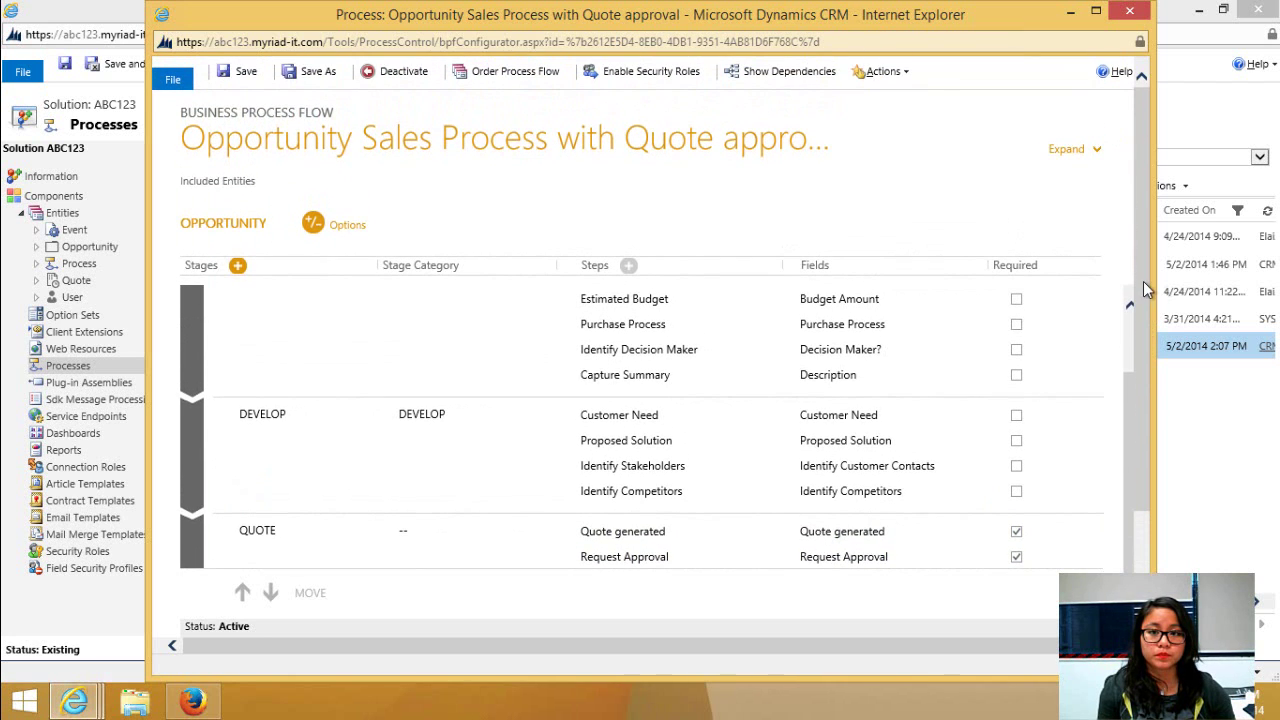
click(1131, 12)
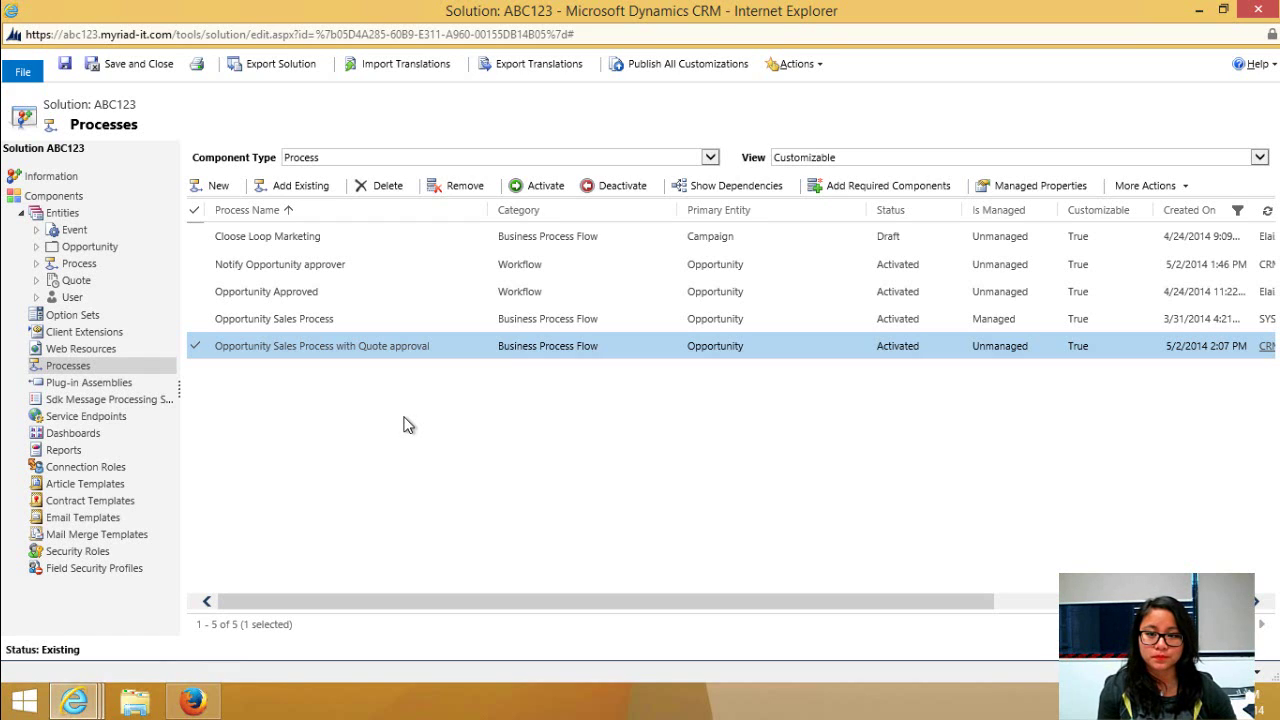
Open the Notify Opportunity approver workflow and examine its start options, Request Approval condition and email step
double_click(395, 268)
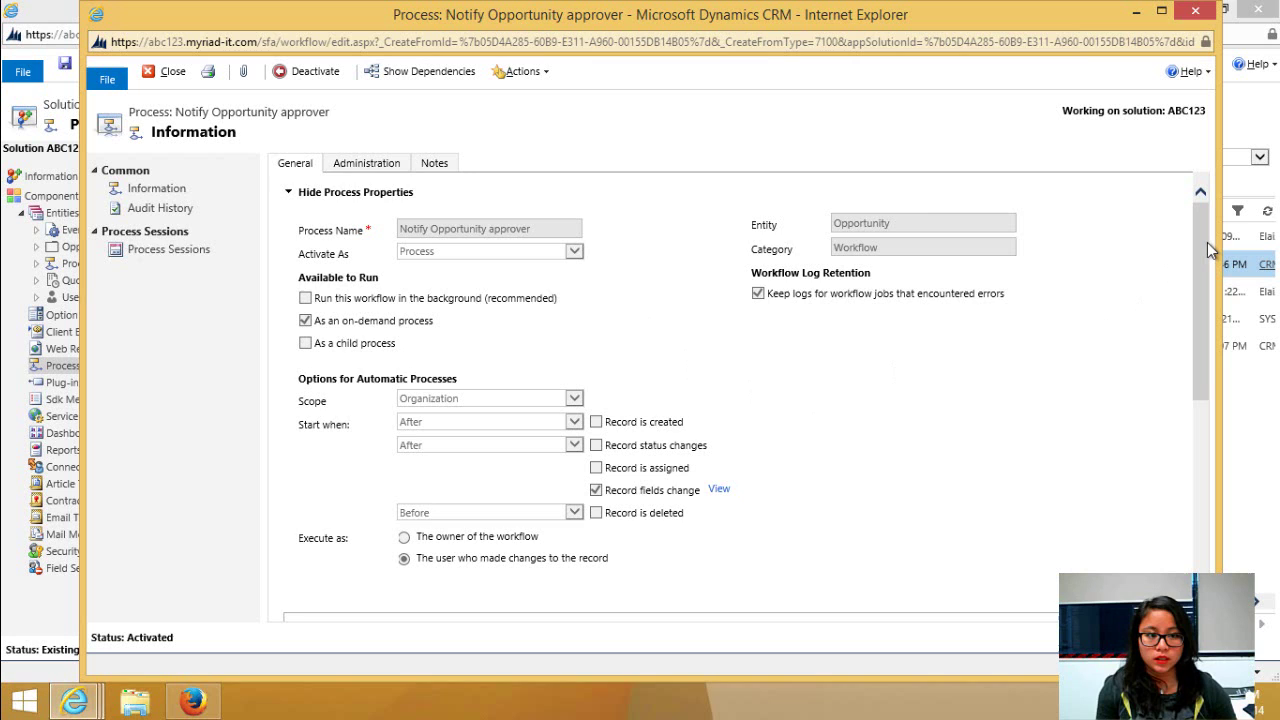
drag(1207, 243, 1203, 325)
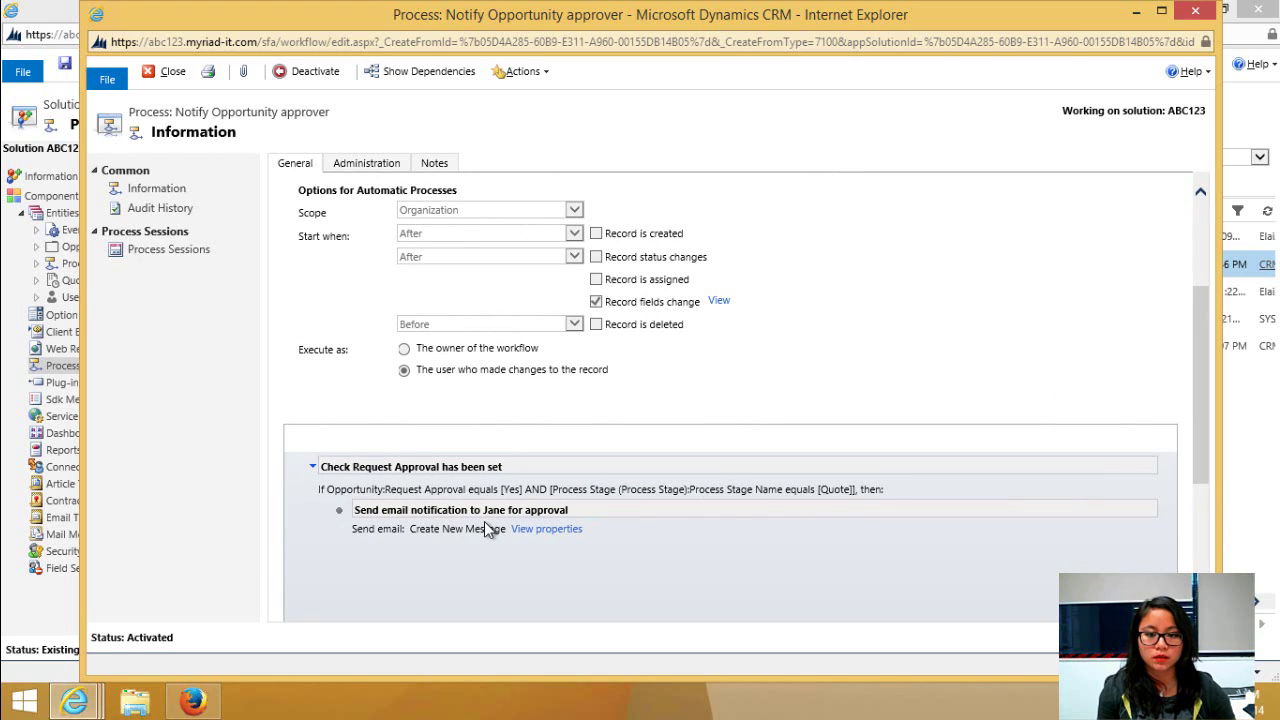
drag(1201, 464, 1201, 432)
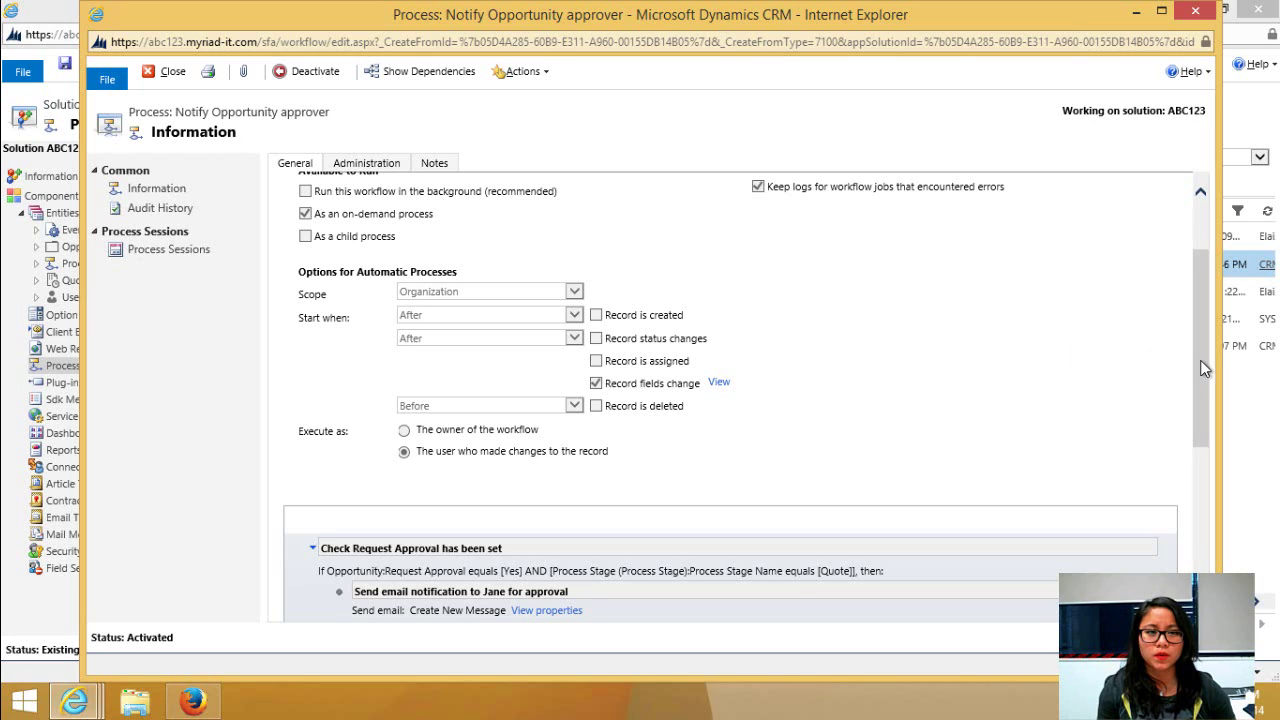
drag(1203, 368, 1203, 352)
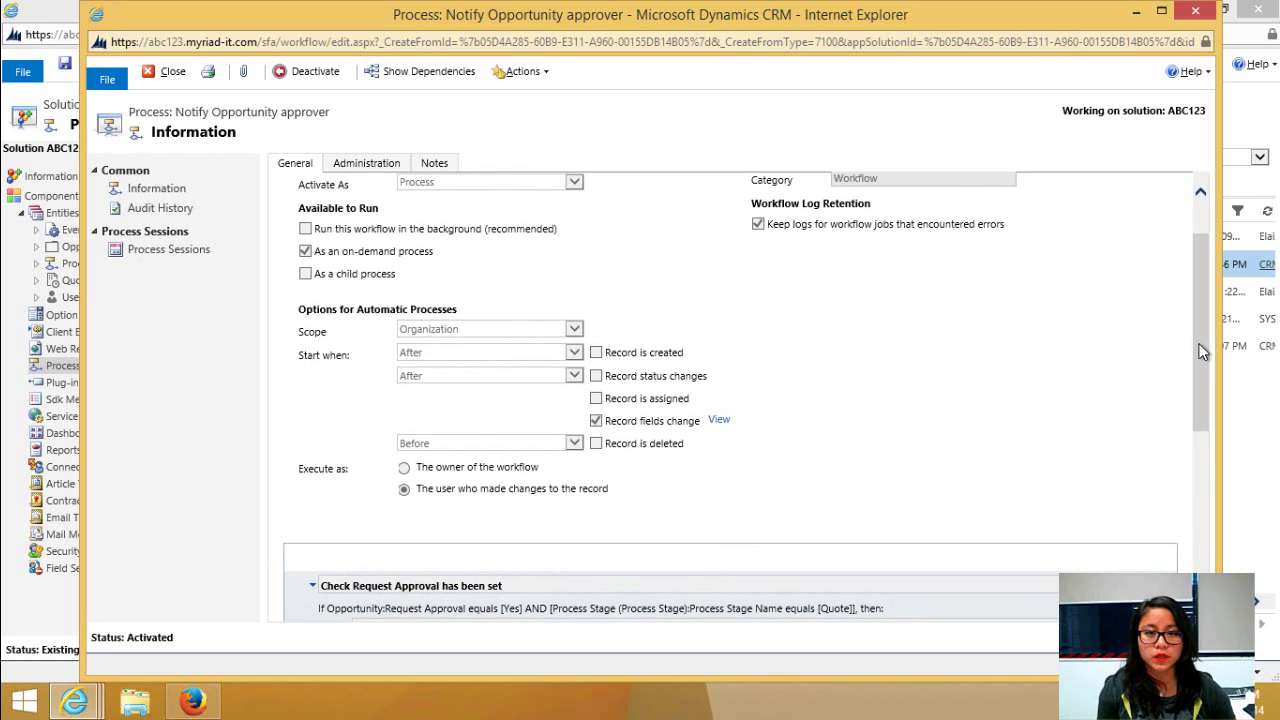
Recheck the Notify Opportunity approver workflow's properties, close the workflow and minimize the ABC123 solution window
drag(1203, 352, 1198, 290)
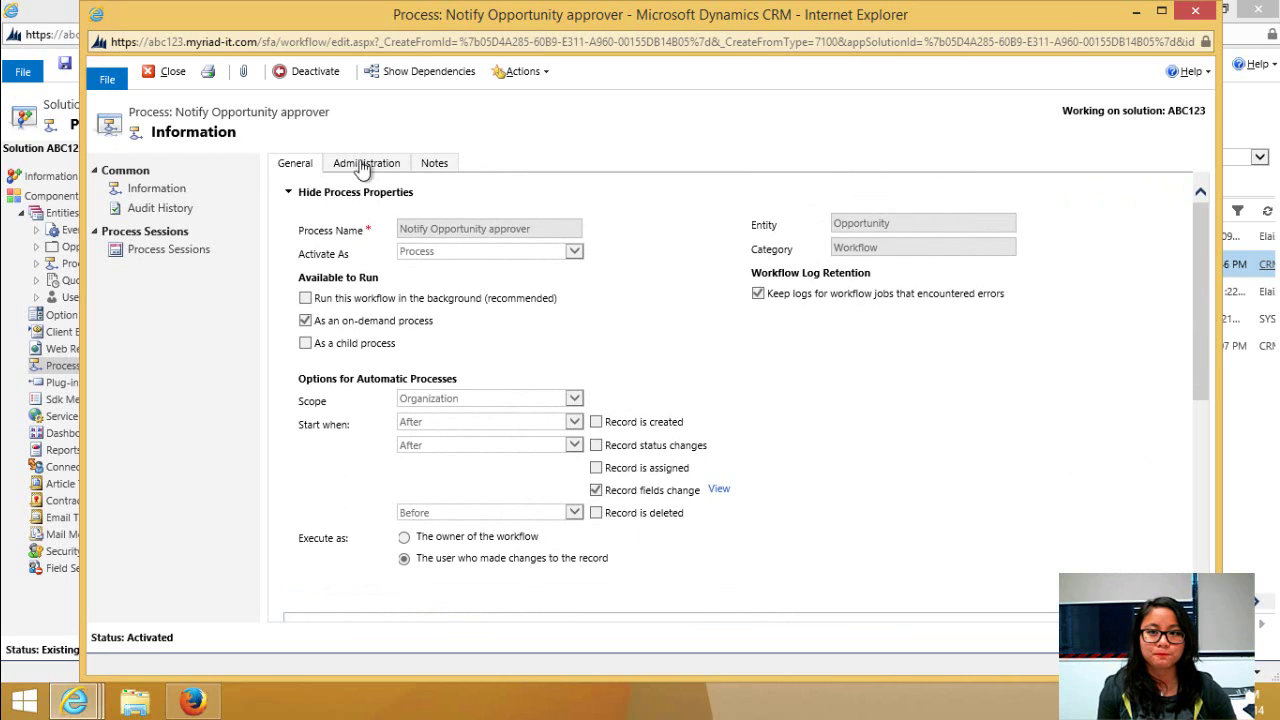
click(165, 72)
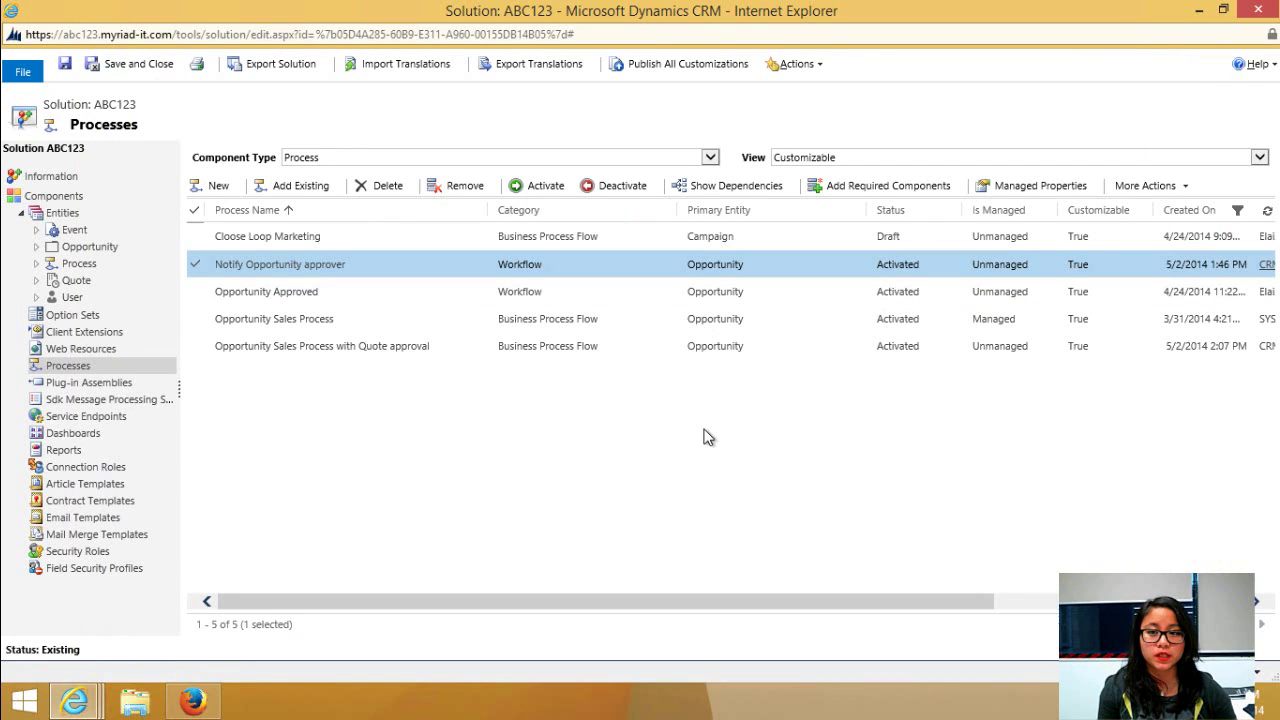
click(1194, 11)
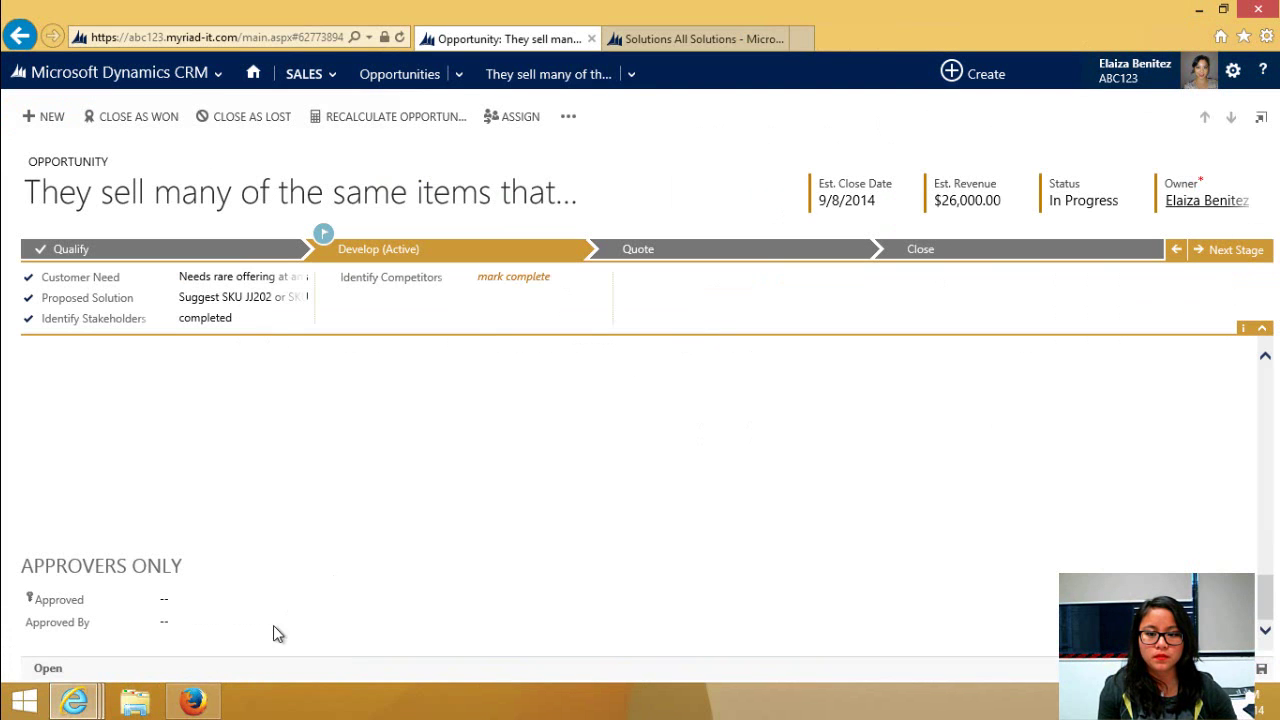
In the salesperson's Firefox session, set Request Approval to Yes on the Interest in our perfumes opportunity, save it and dismiss the error dialog
click(193, 700)
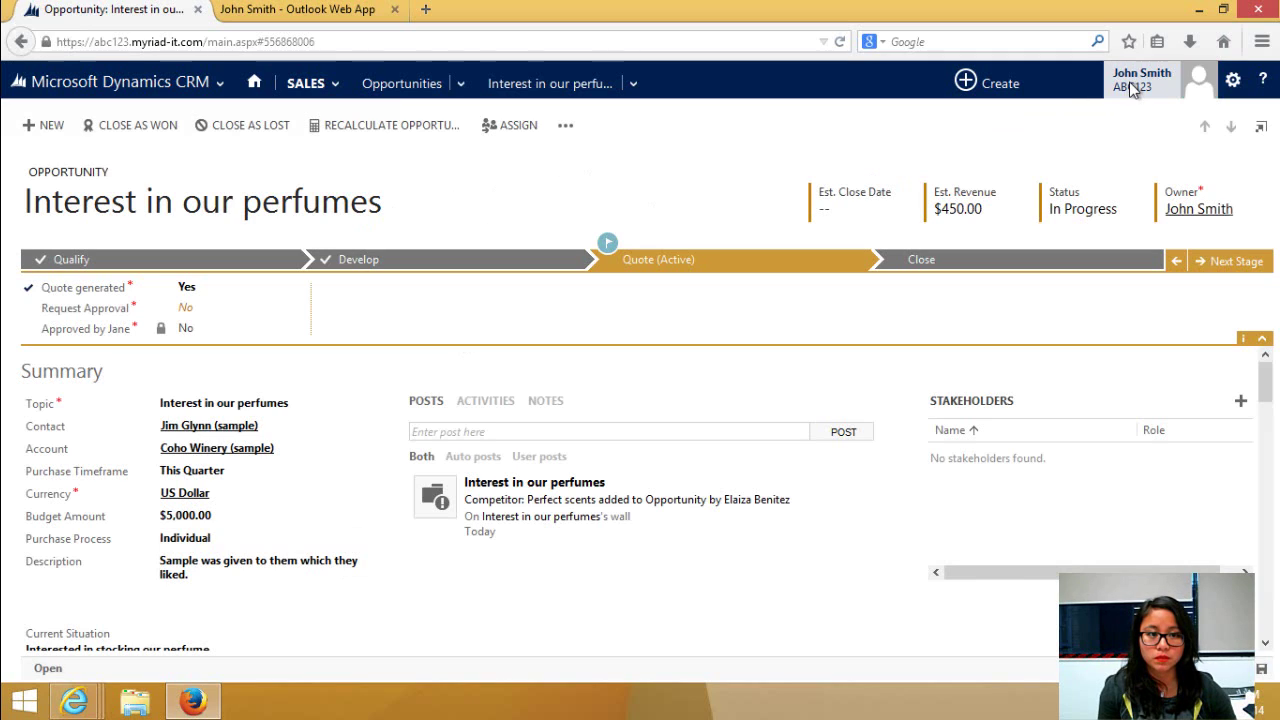
click(190, 330)
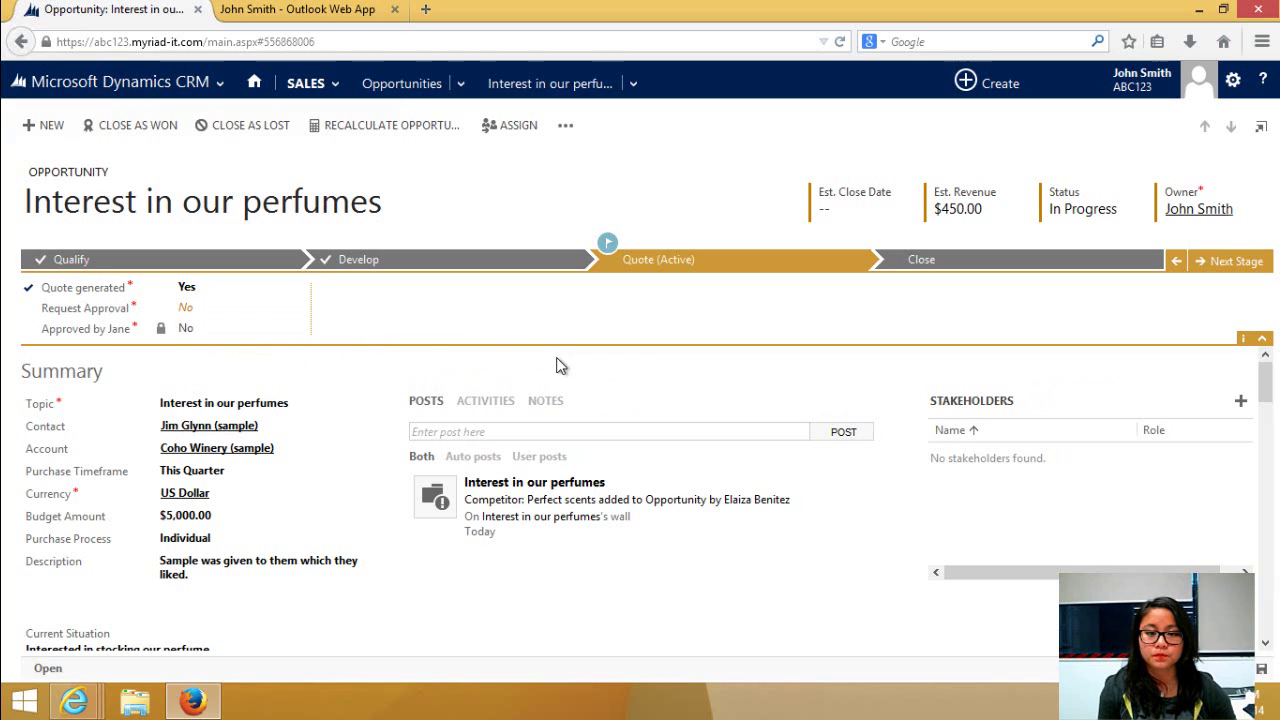
click(235, 308)
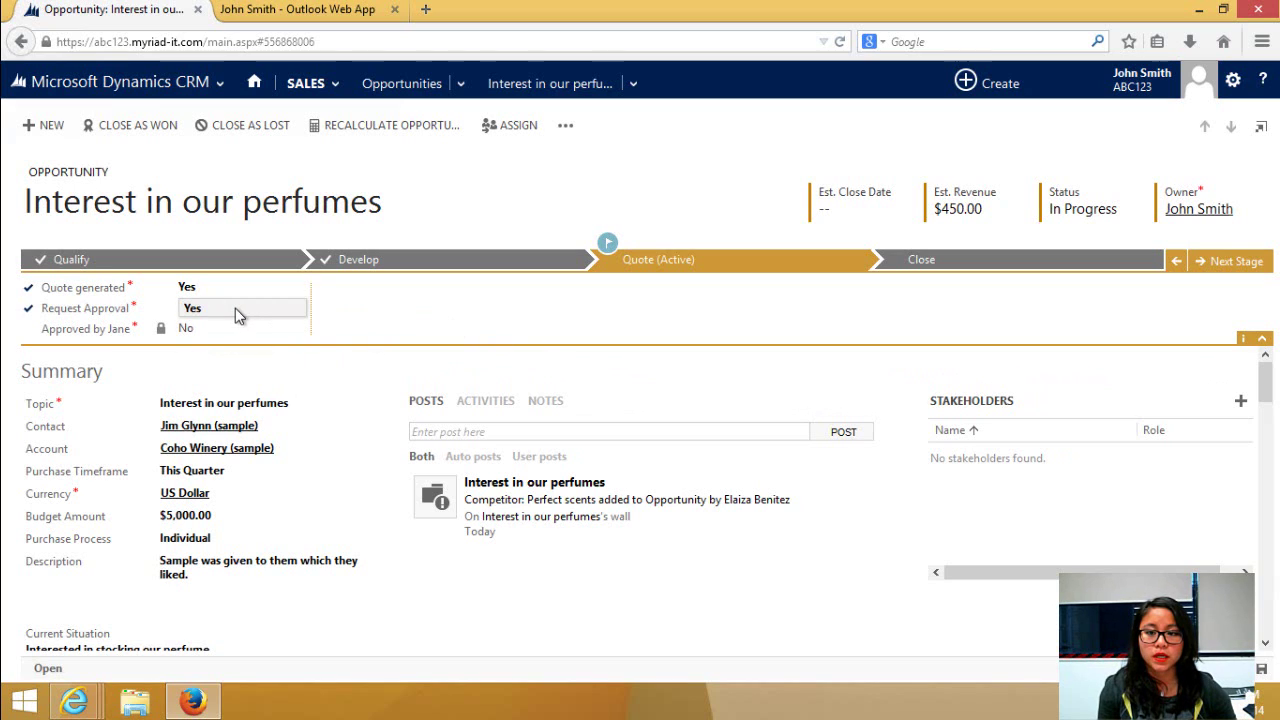
click(280, 316)
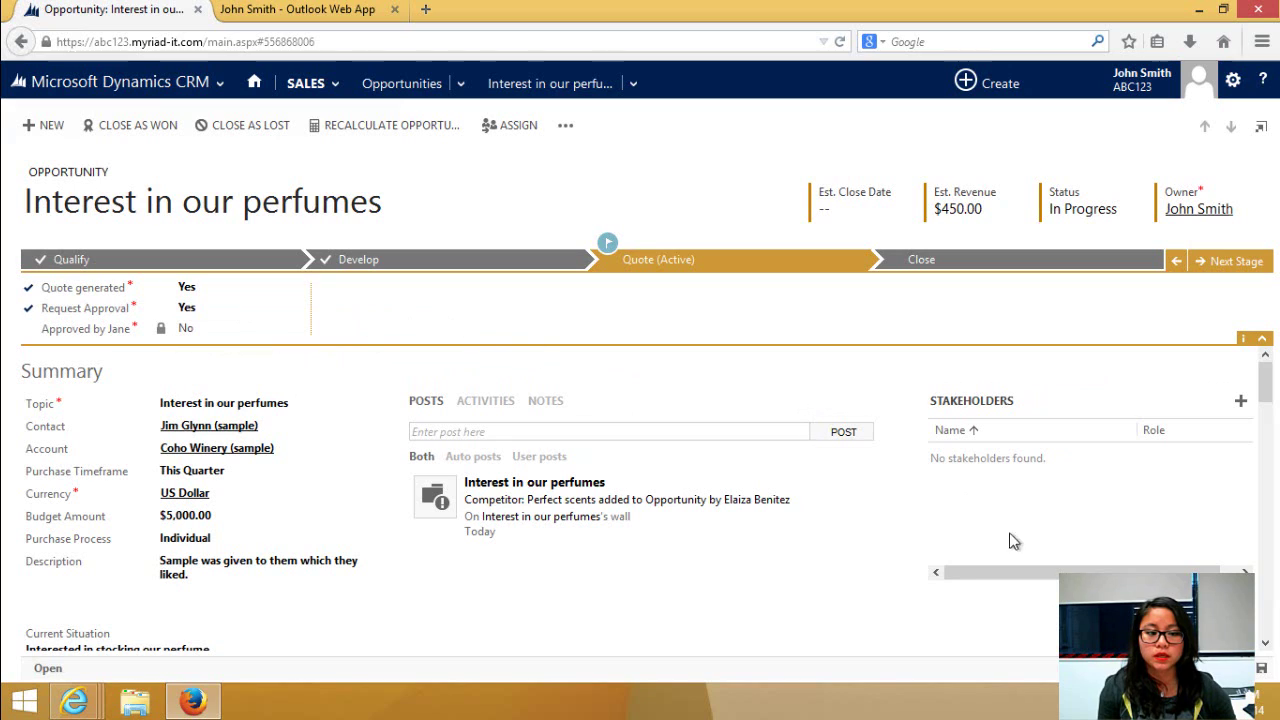
click(1263, 670)
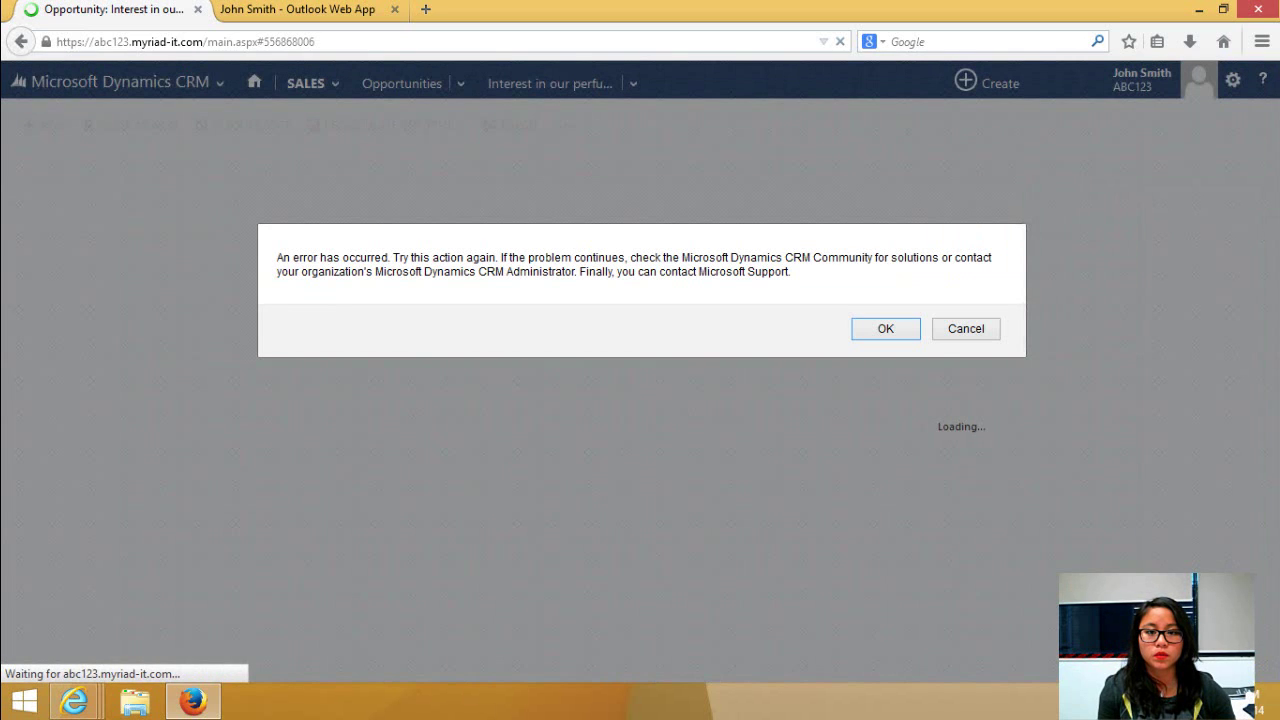
click(904, 335)
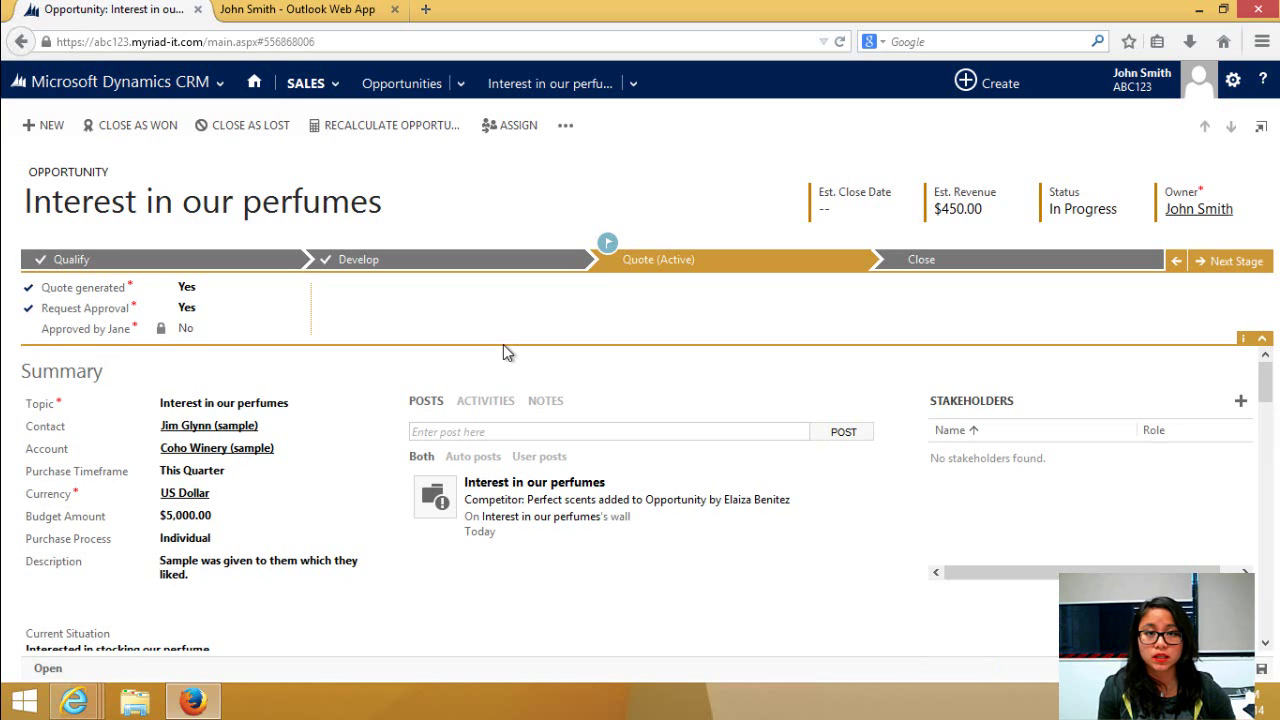
Read the approval request email in the approver's Outlook Web App inbox in Internet Explorer and open its linked opportunity
click(74, 702)
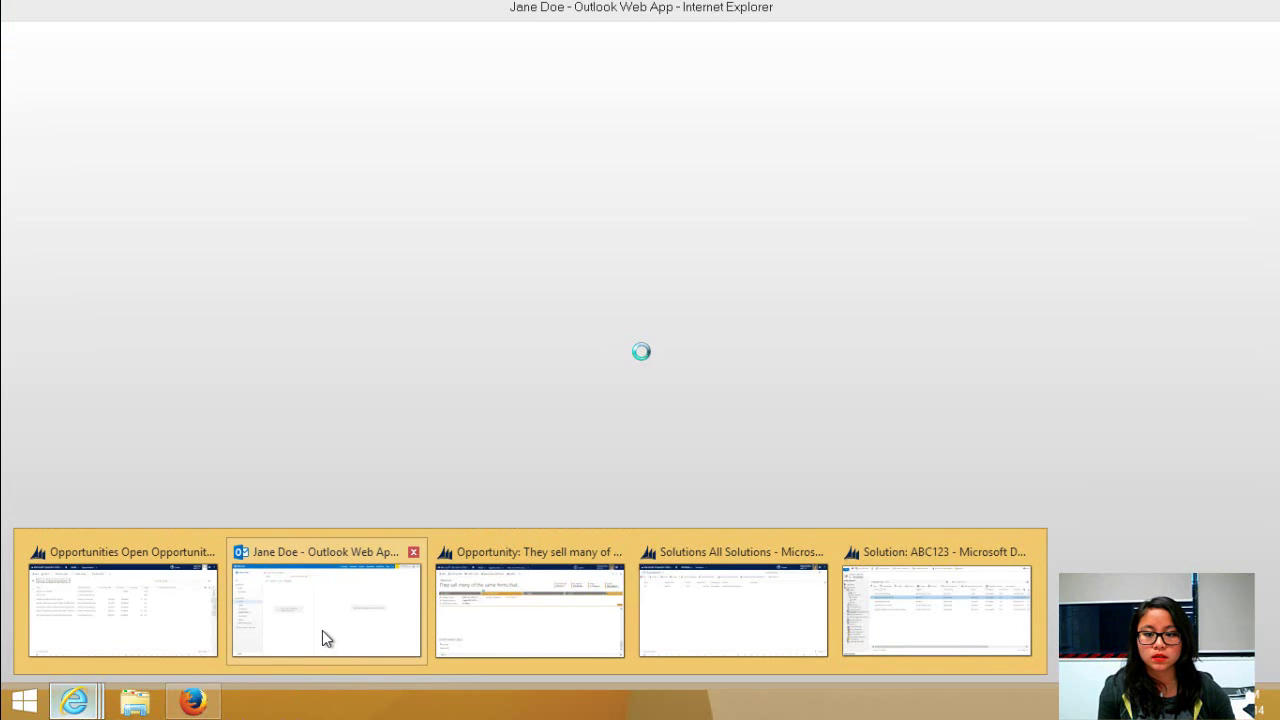
click(322, 630)
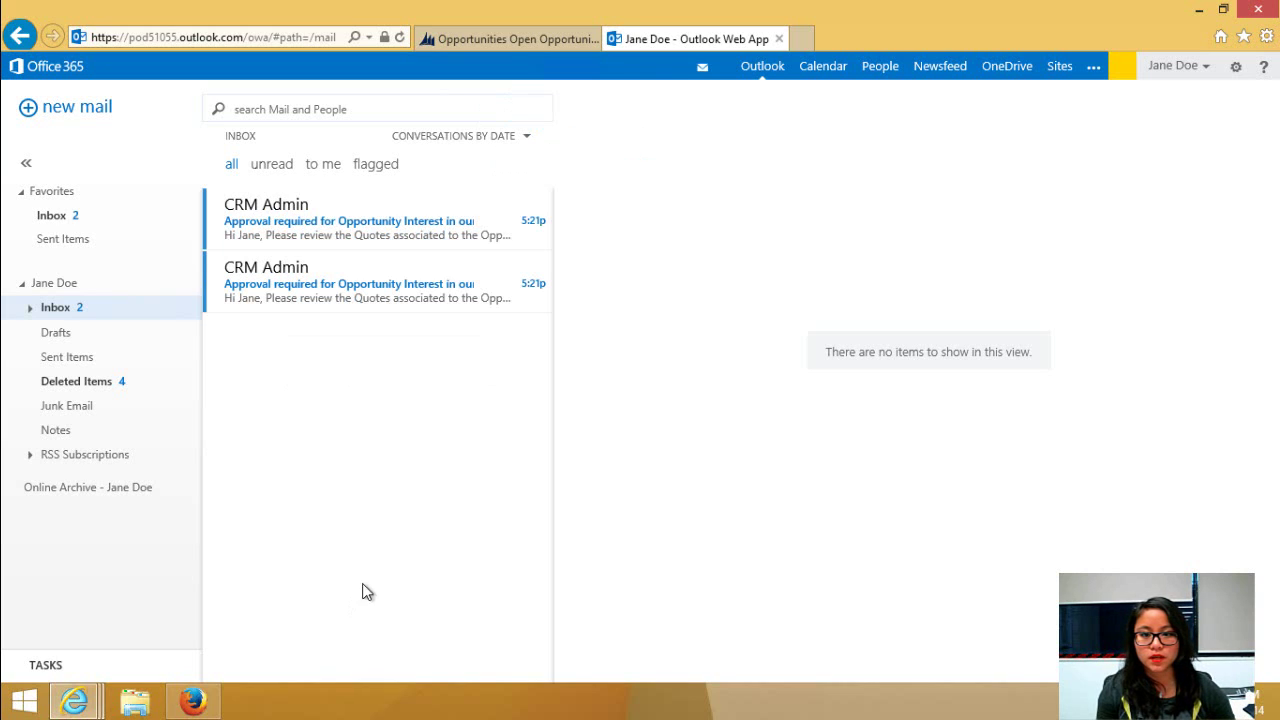
click(510, 40)
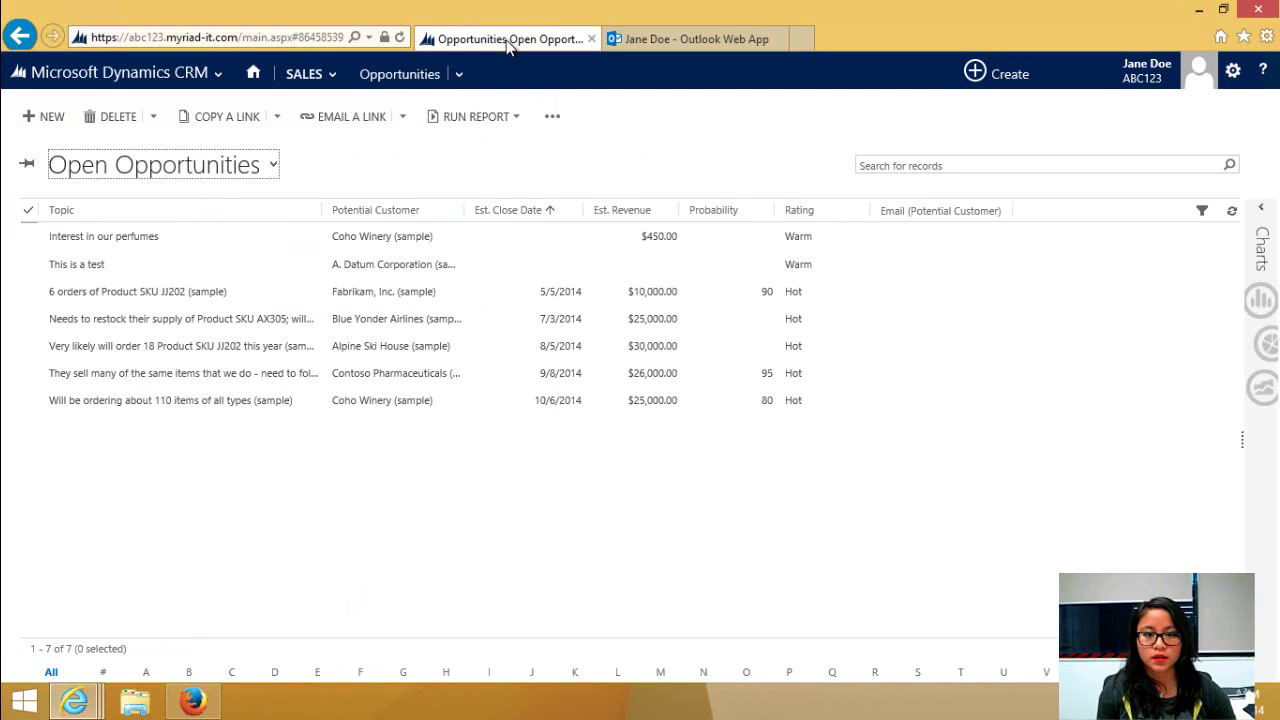
click(678, 41)
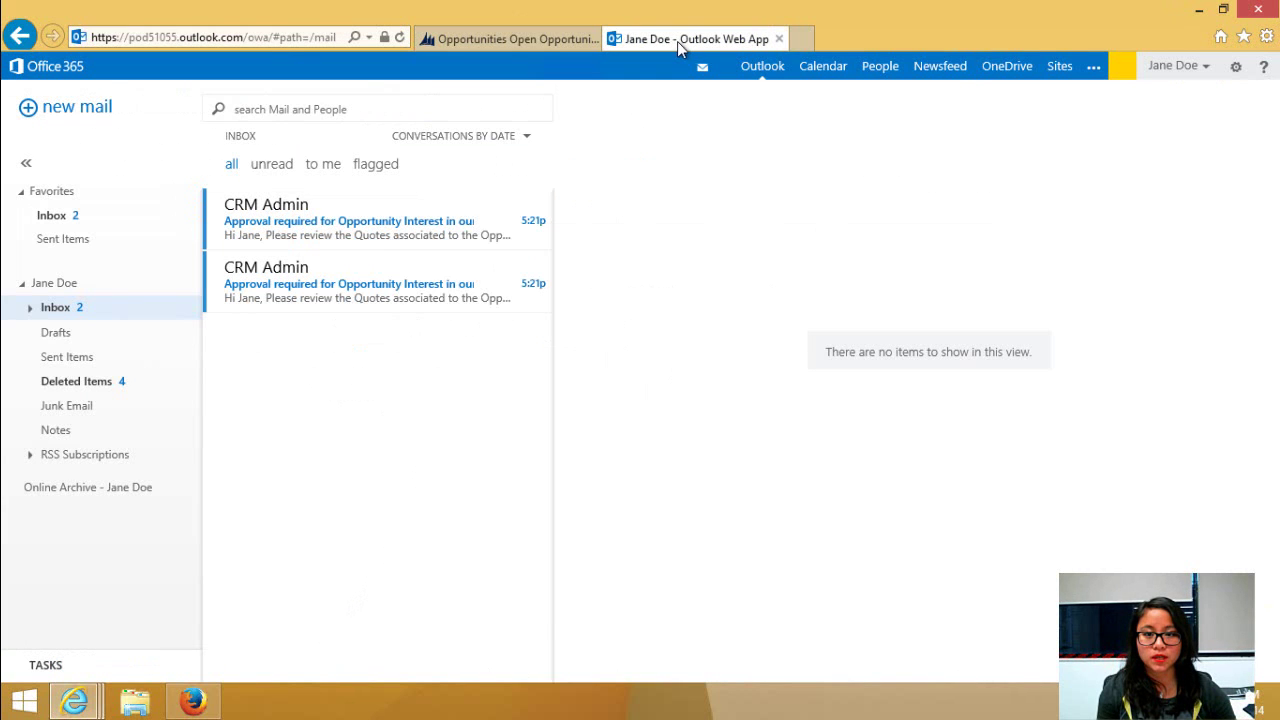
click(446, 302)
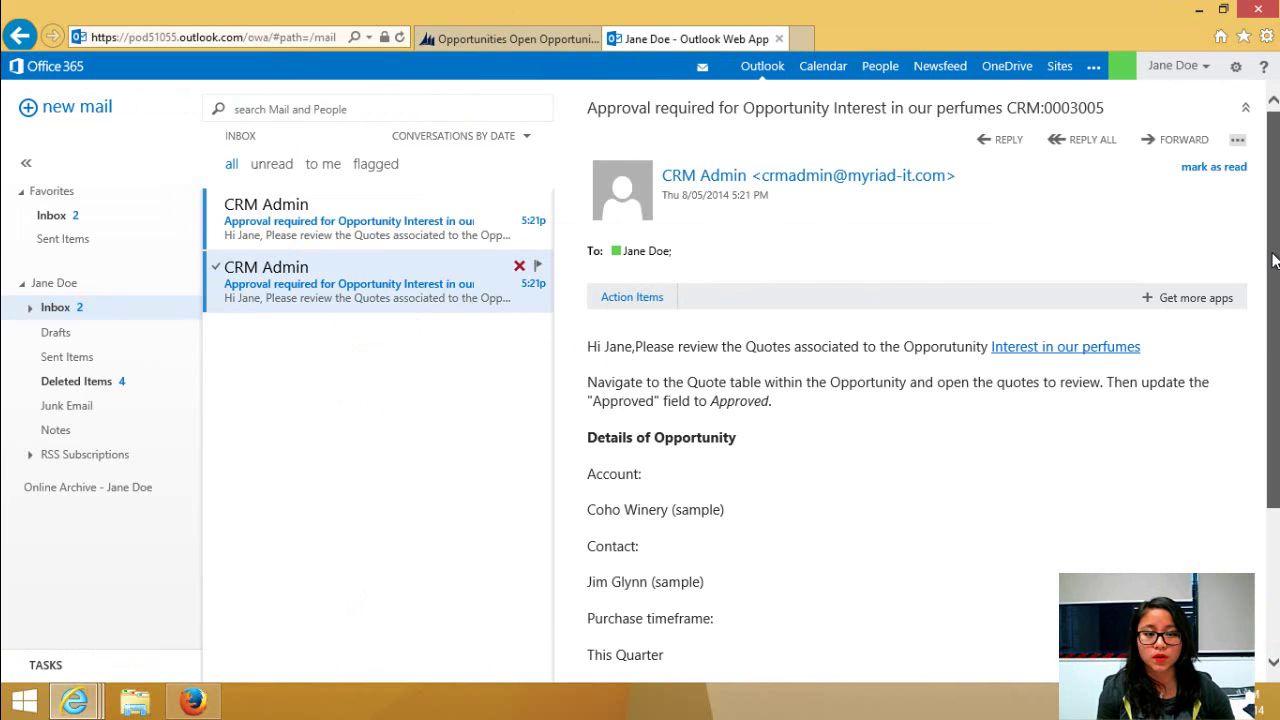
drag(1273, 260, 1270, 220)
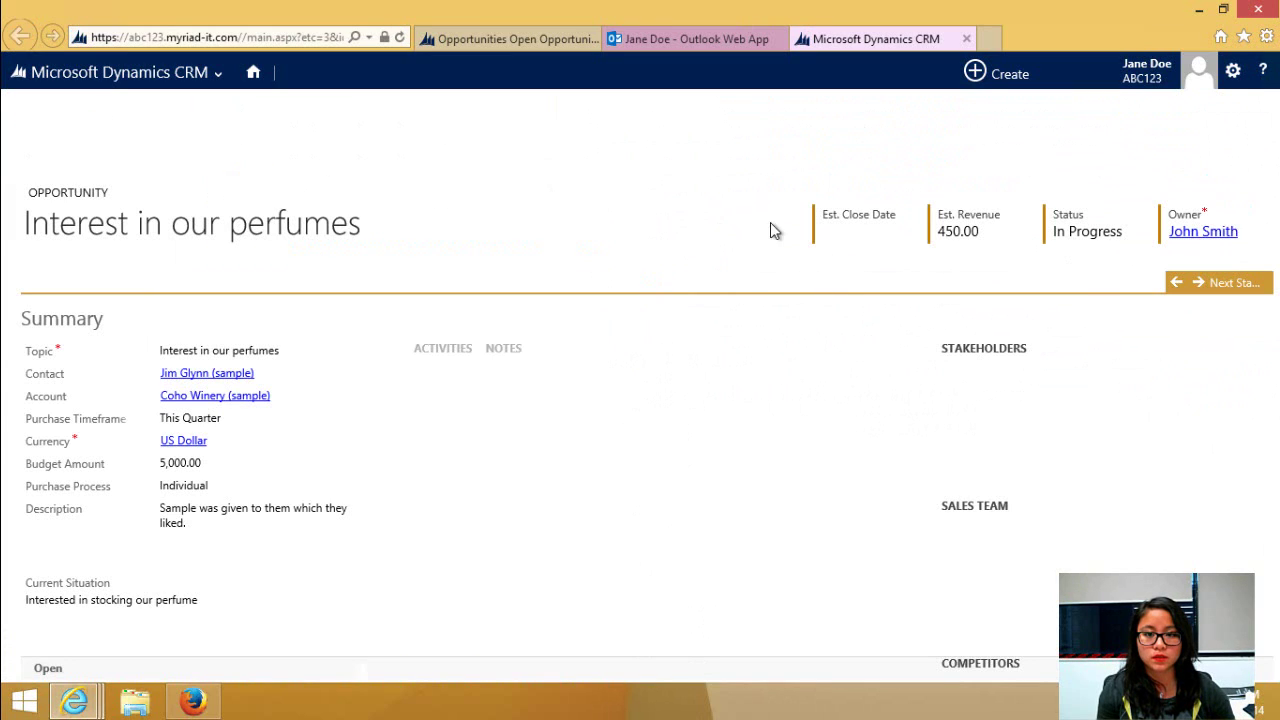
Switch the approver's opportunity list to the Opportunities that require approval view and open Interest in our perfumes
click(512, 40)
click(274, 167)
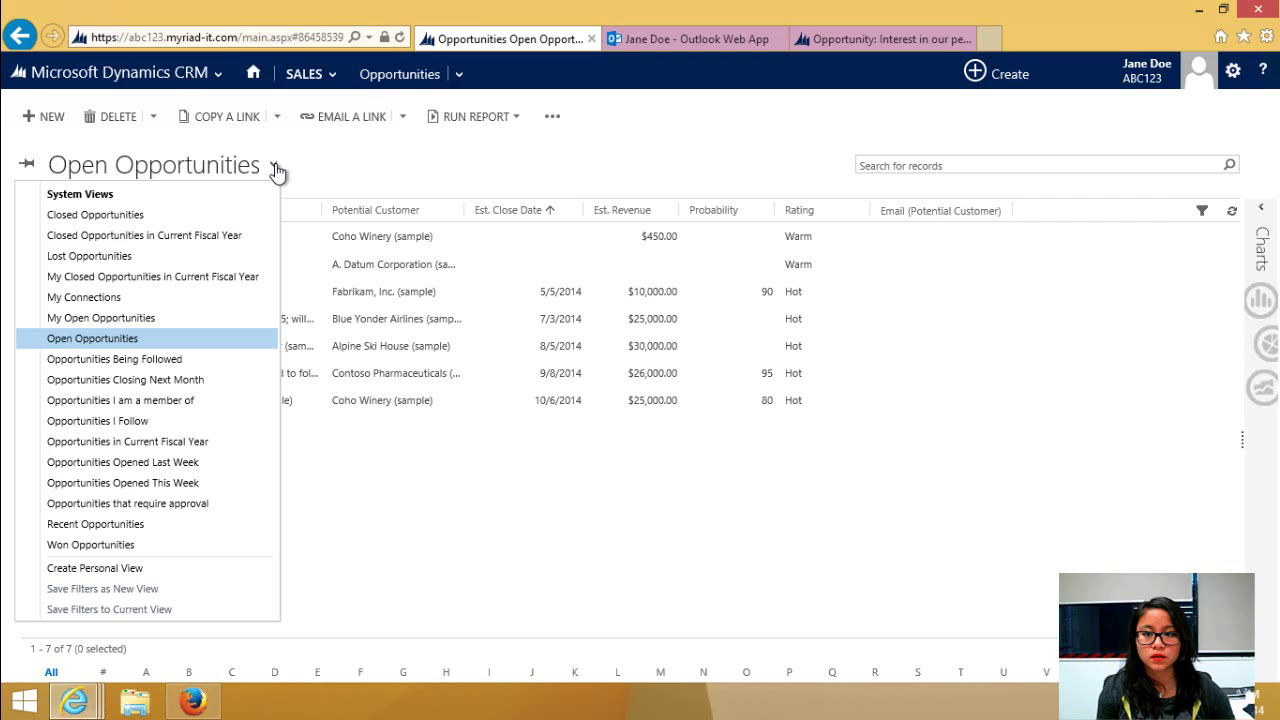
click(202, 514)
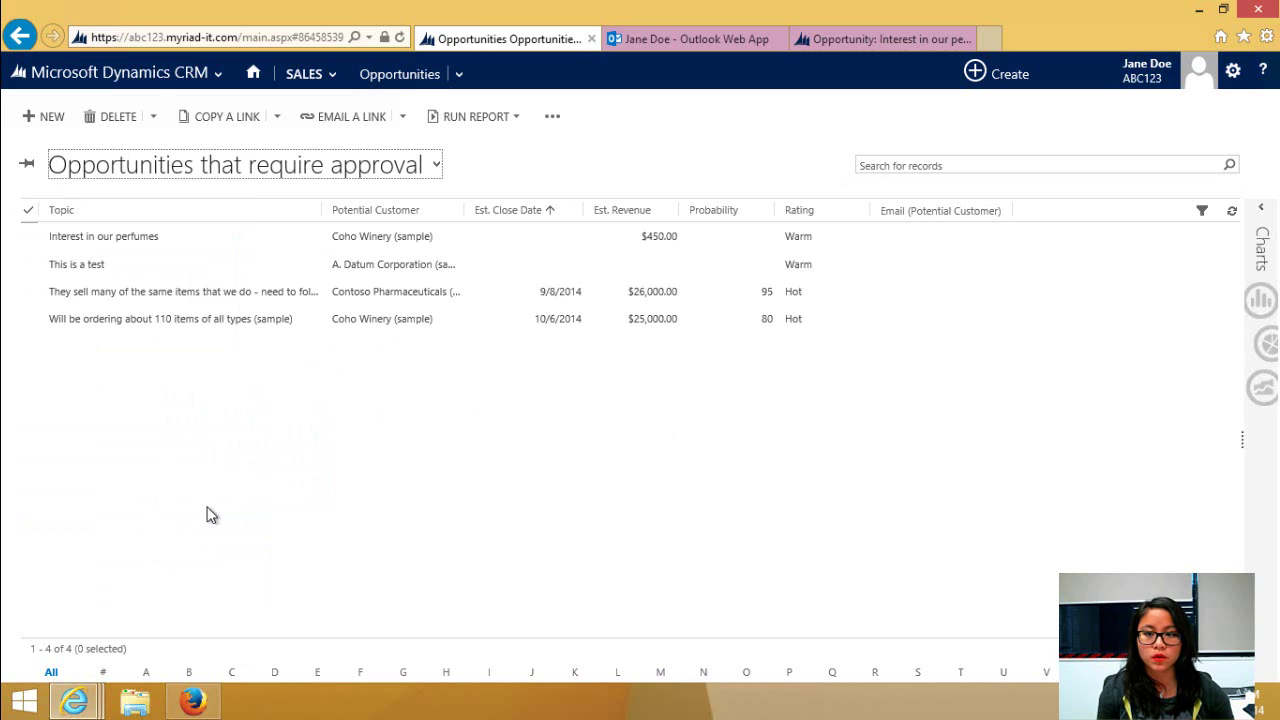
click(247, 236)
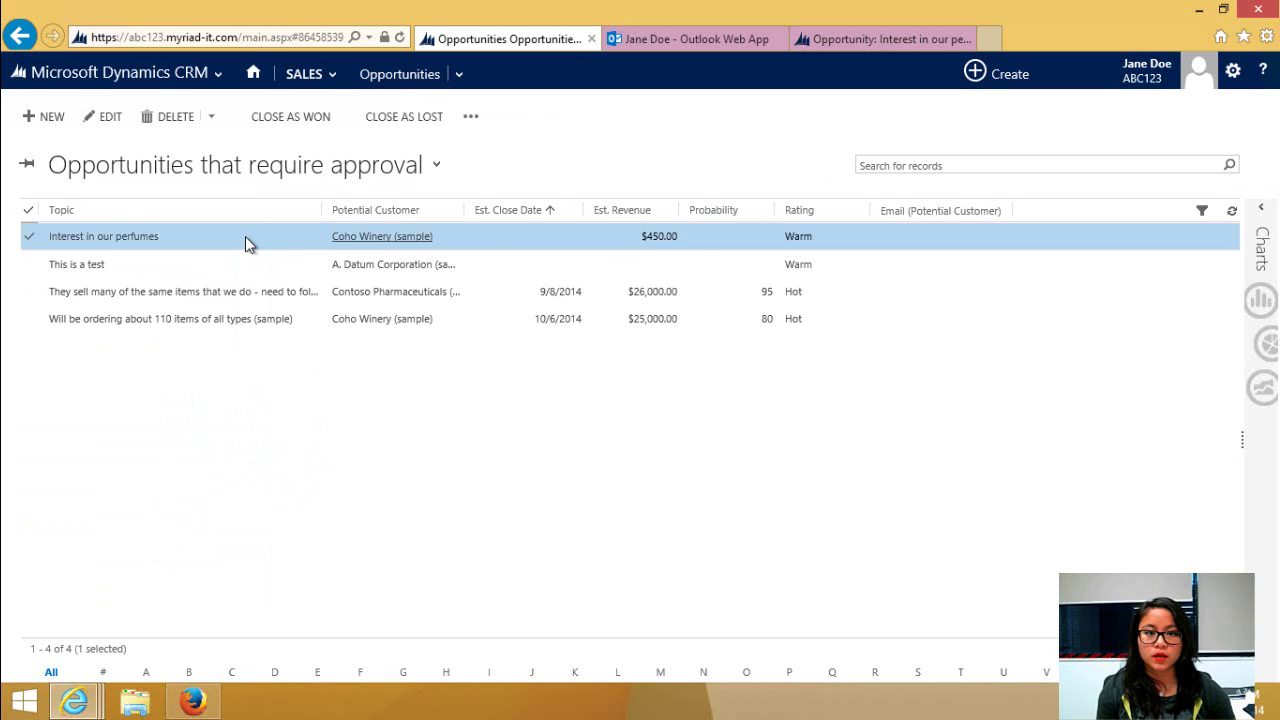
double_click(245, 236)
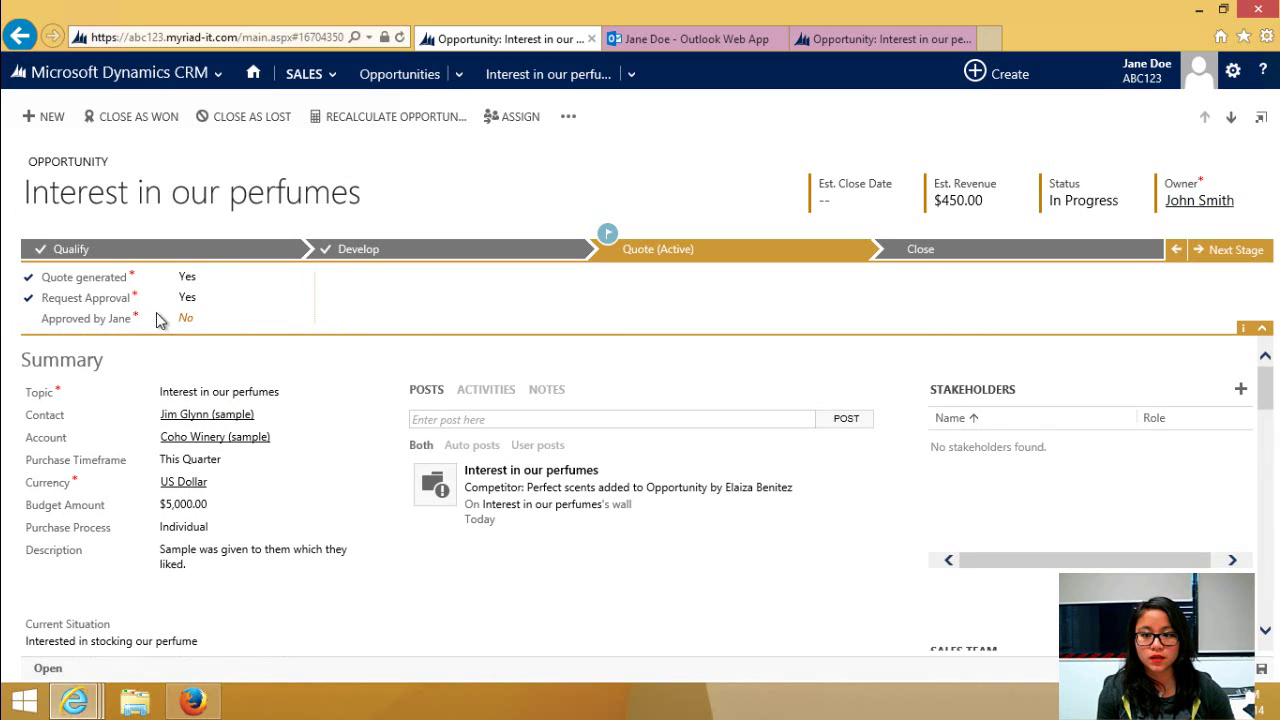
Check the locked approval field in the salesperson's Firefox session and return to the approver's opportunity in Internet Explorer
click(199, 707)
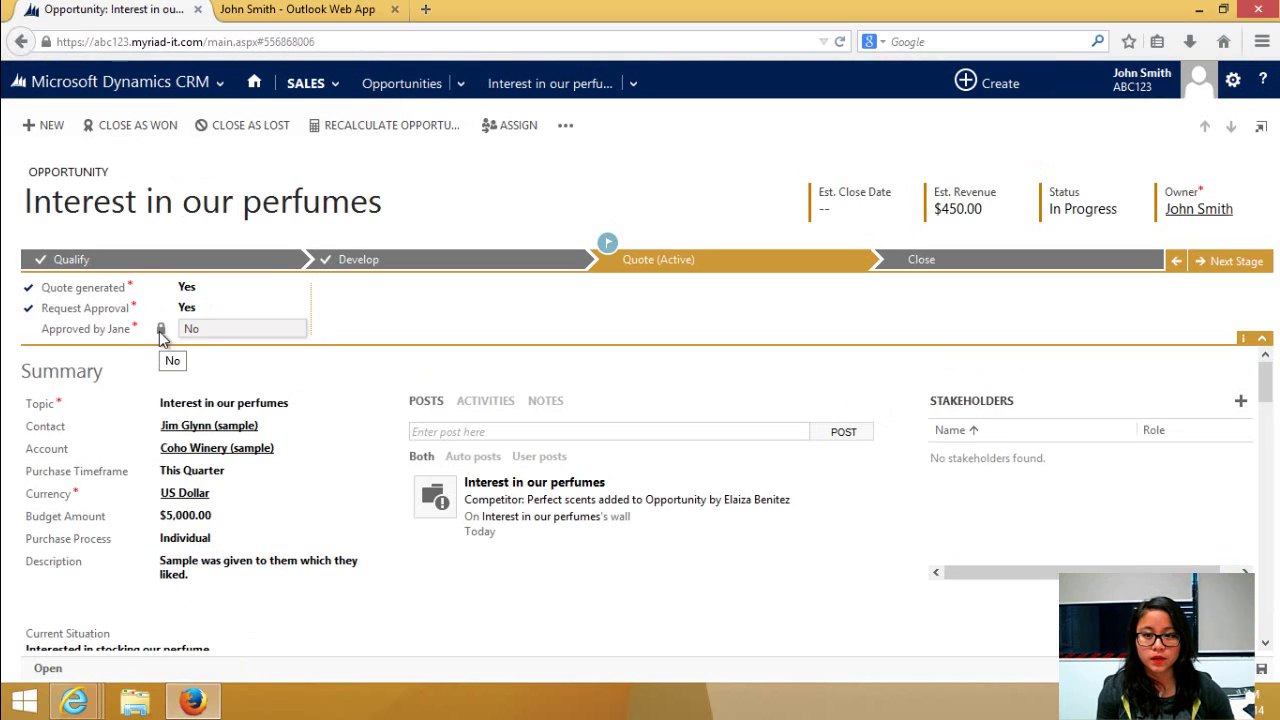
mouse_move(76, 700)
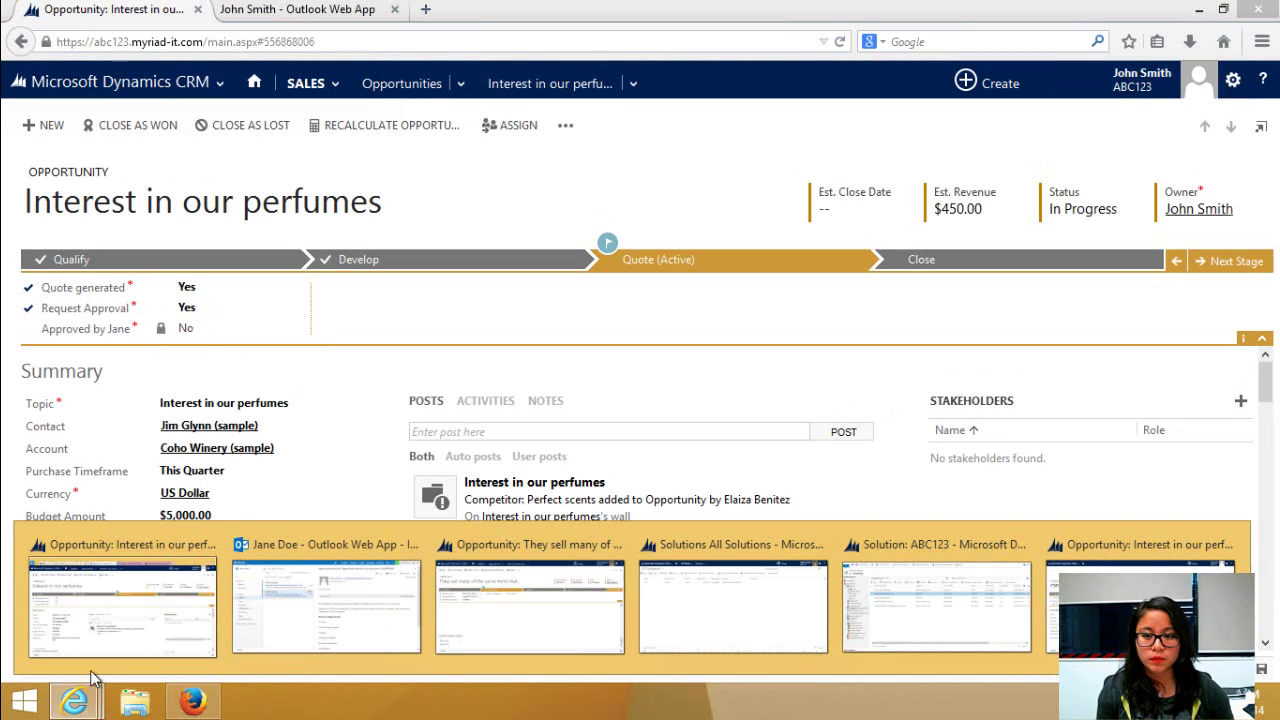
click(110, 642)
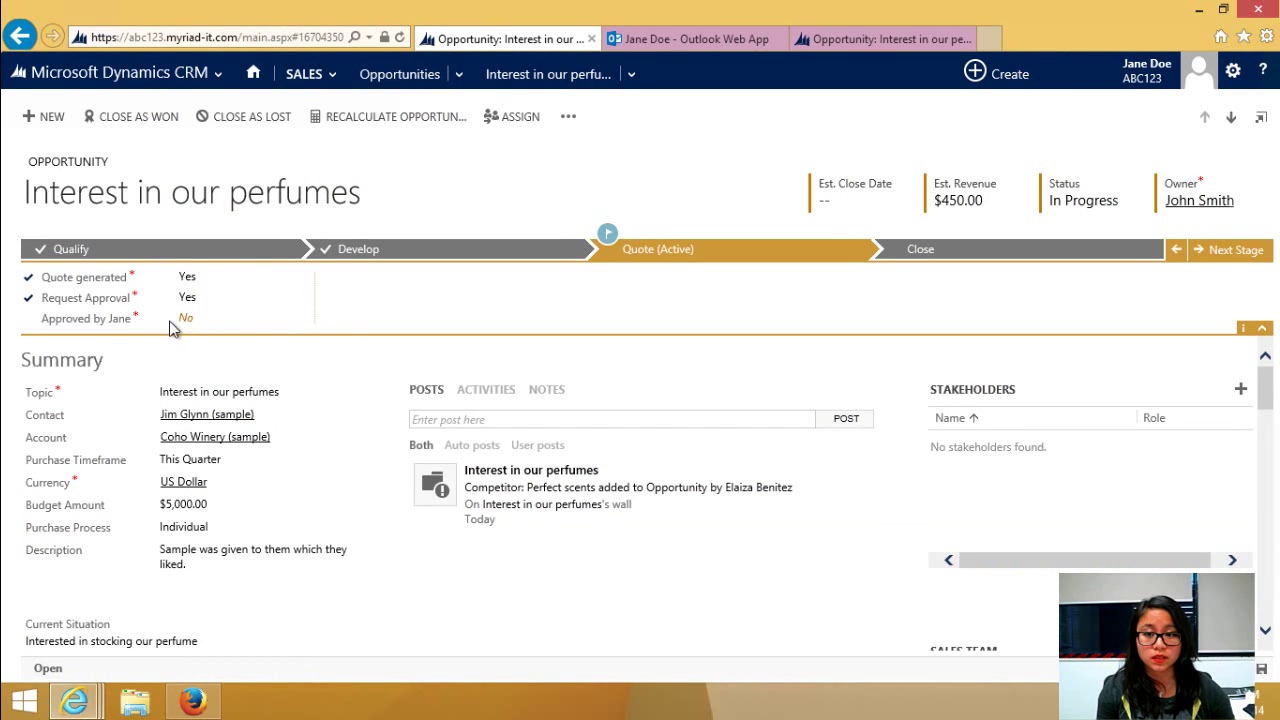
Set the approver's approval field in the Quote stage to Yes and save the opportunity
click(220, 320)
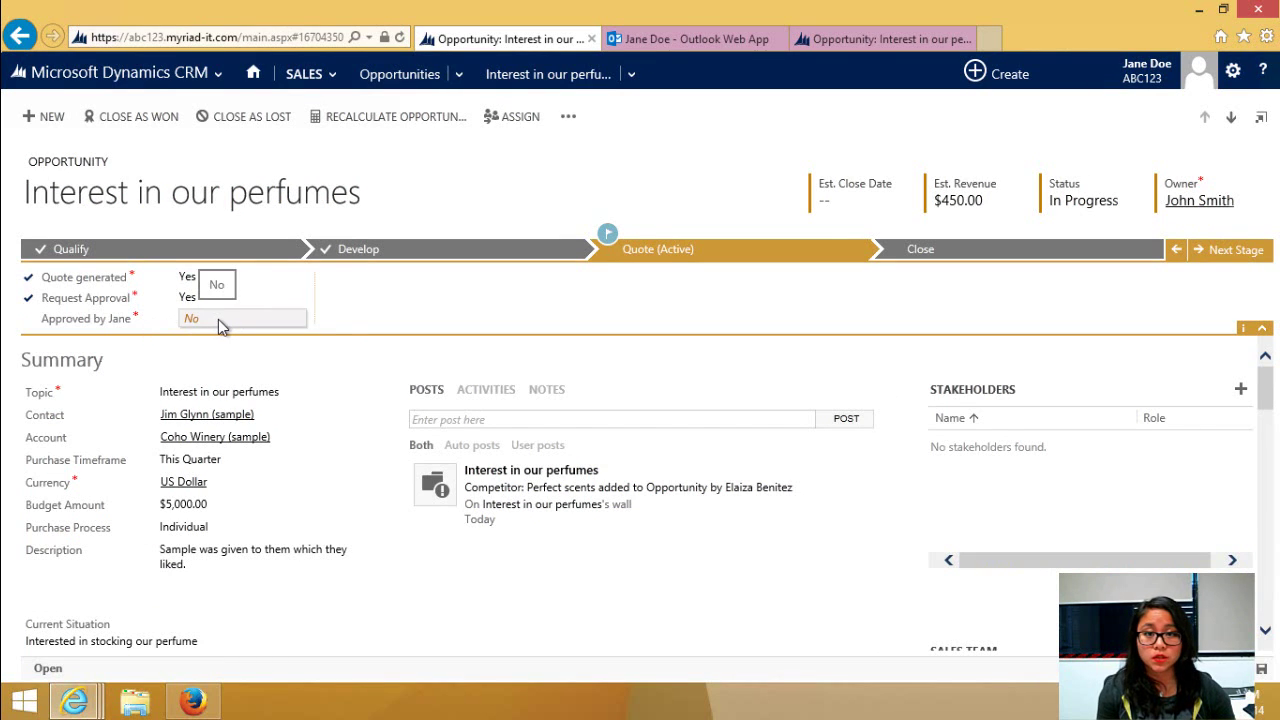
click(218, 319)
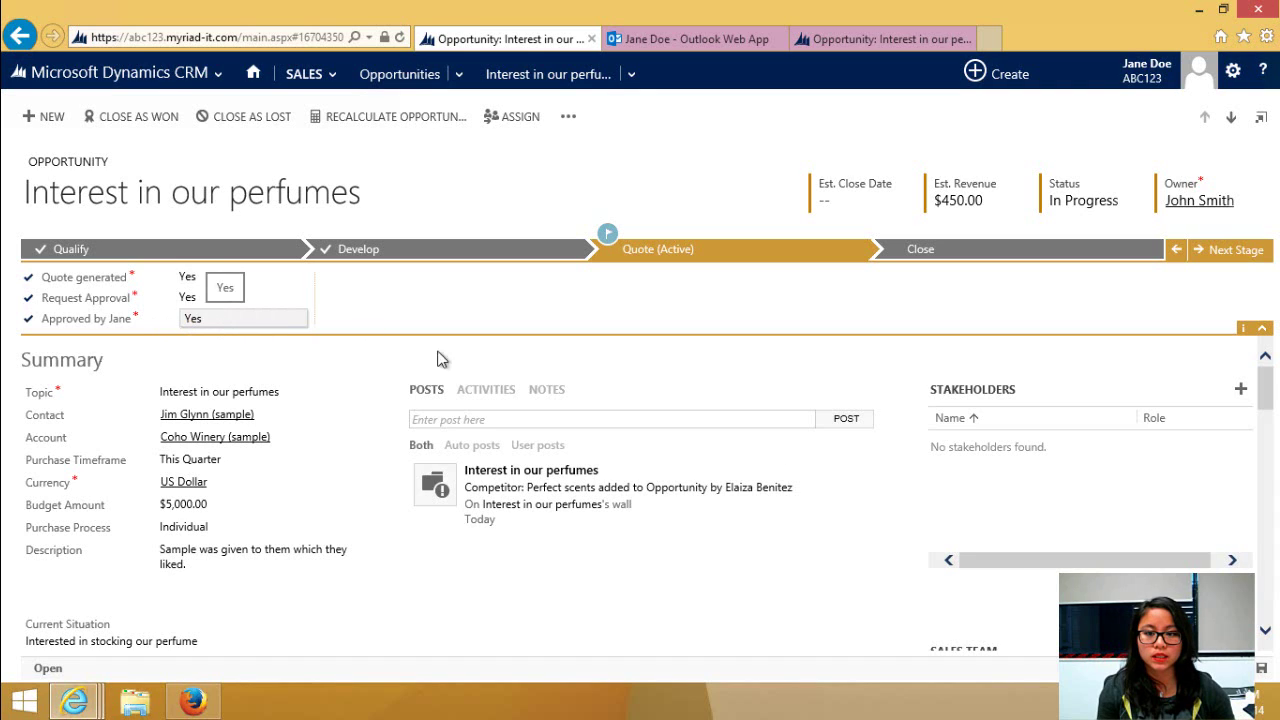
click(1262, 670)
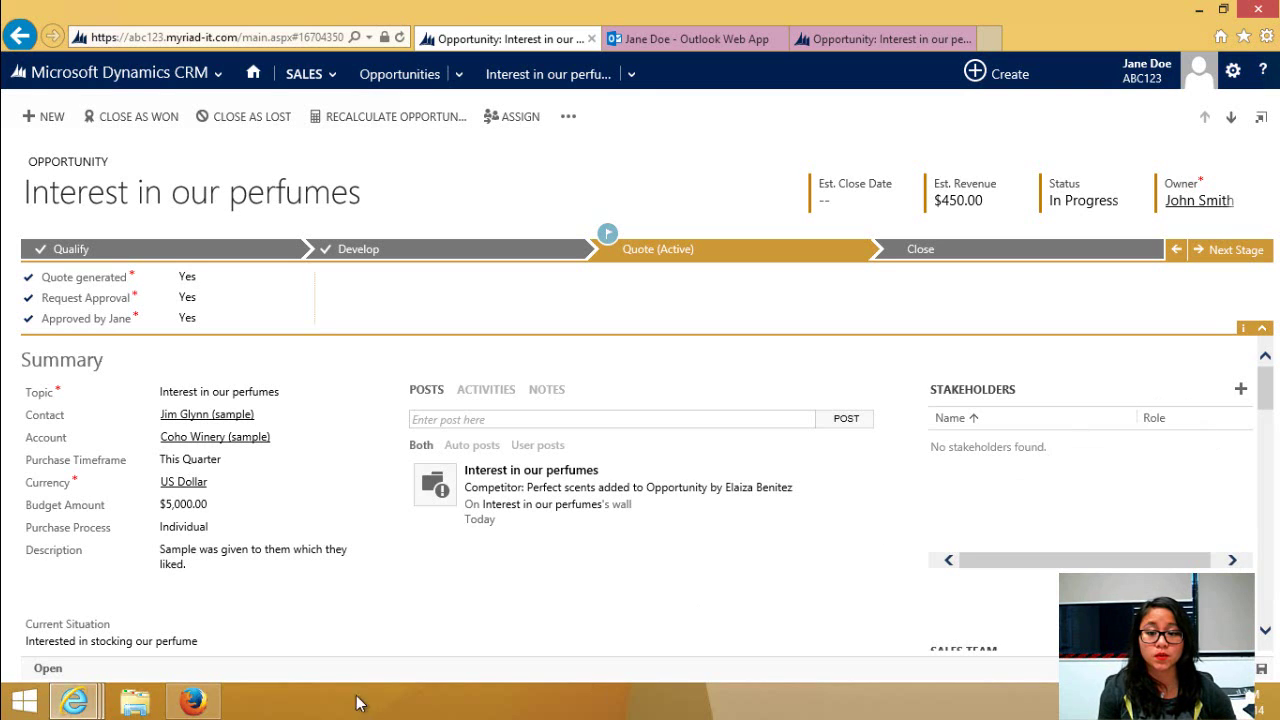
Read the opportunity approval notification in the salesperson's Firefox mailbox and the copy in the approver's Internet Explorer mailbox
click(207, 706)
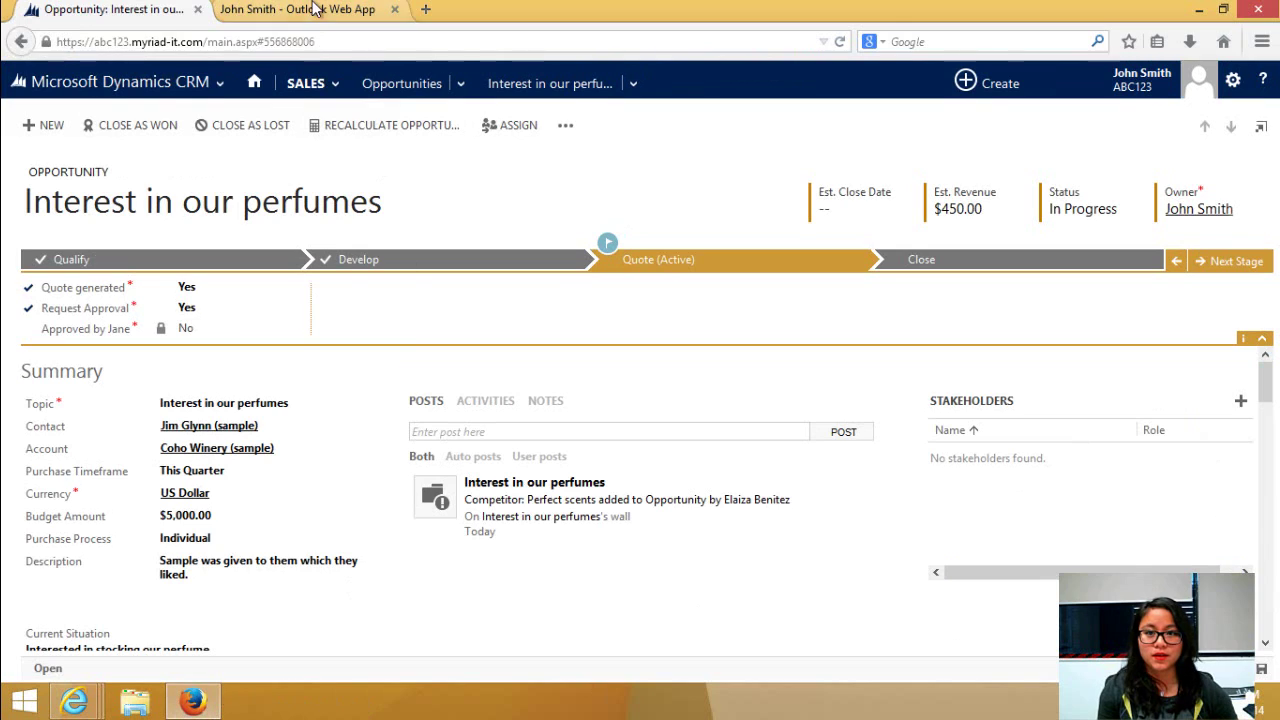
click(311, 11)
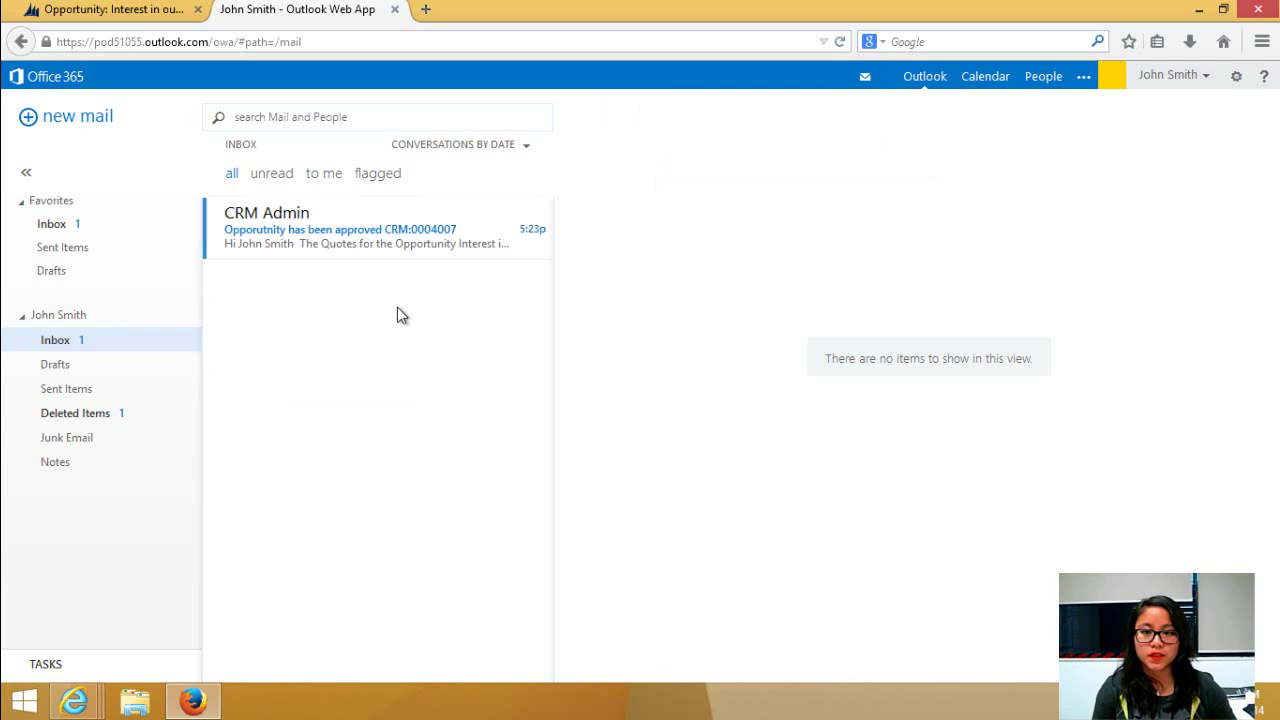
click(346, 231)
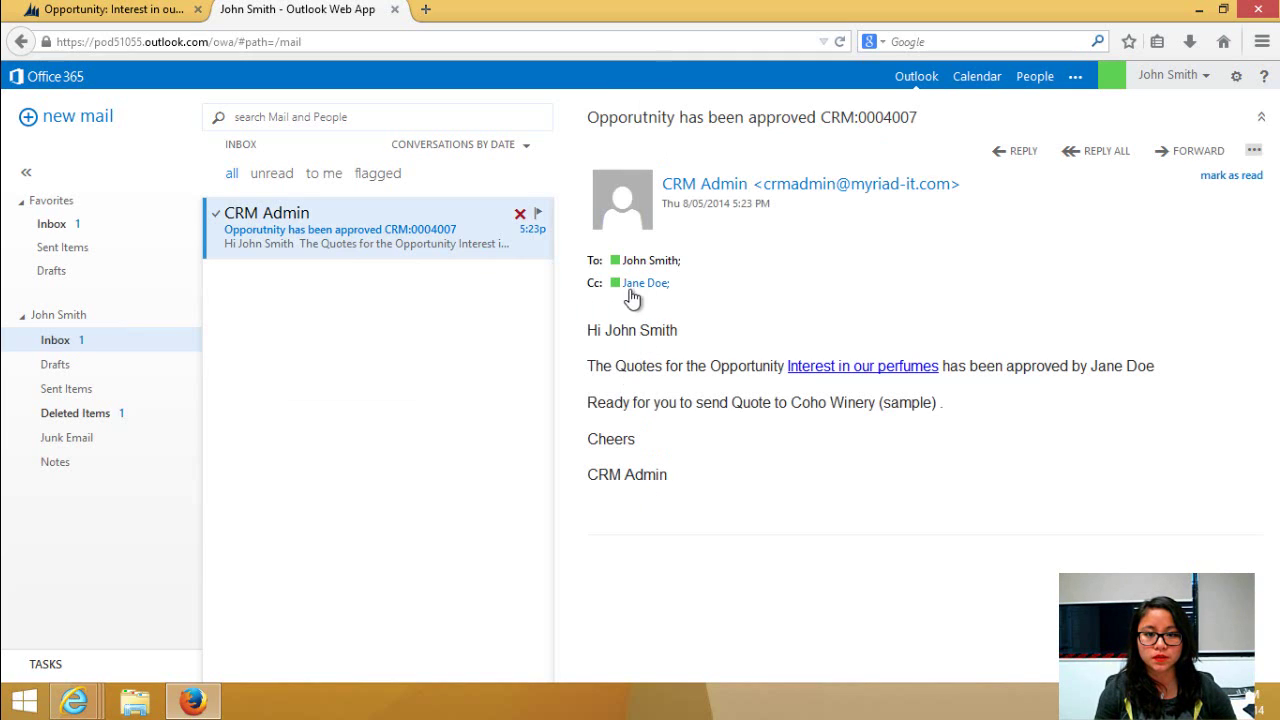
click(88, 702)
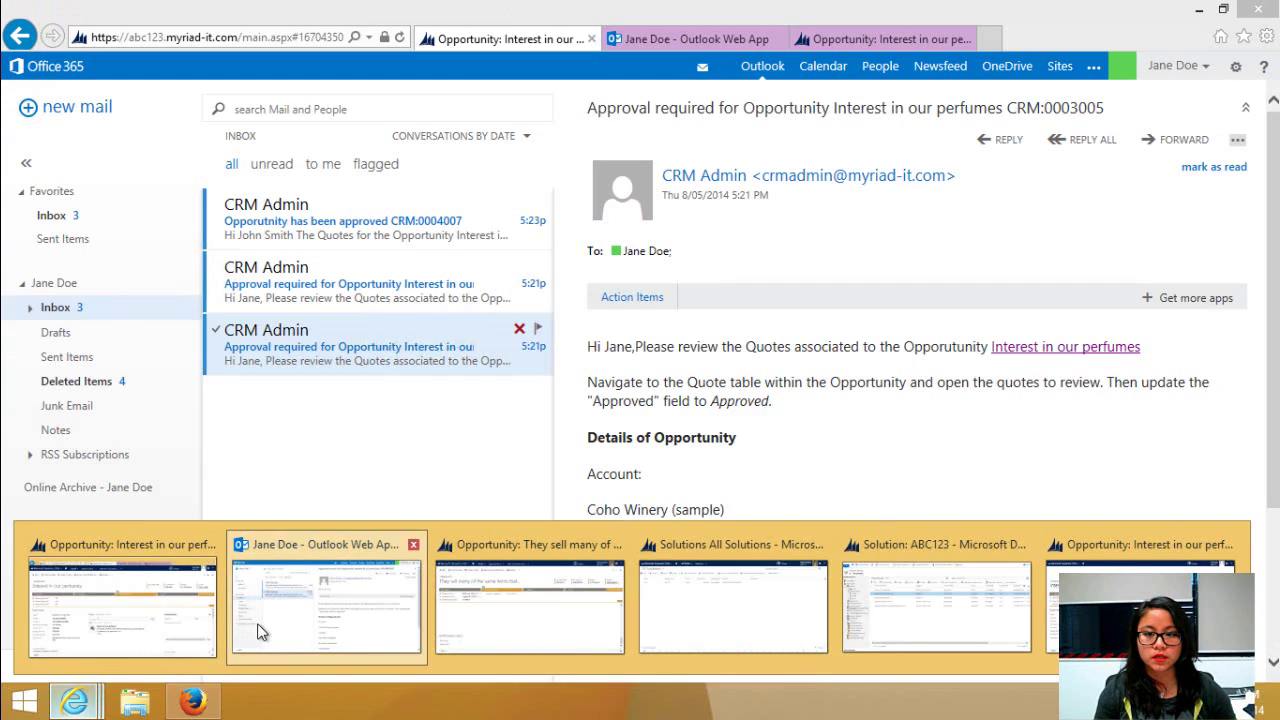
click(257, 623)
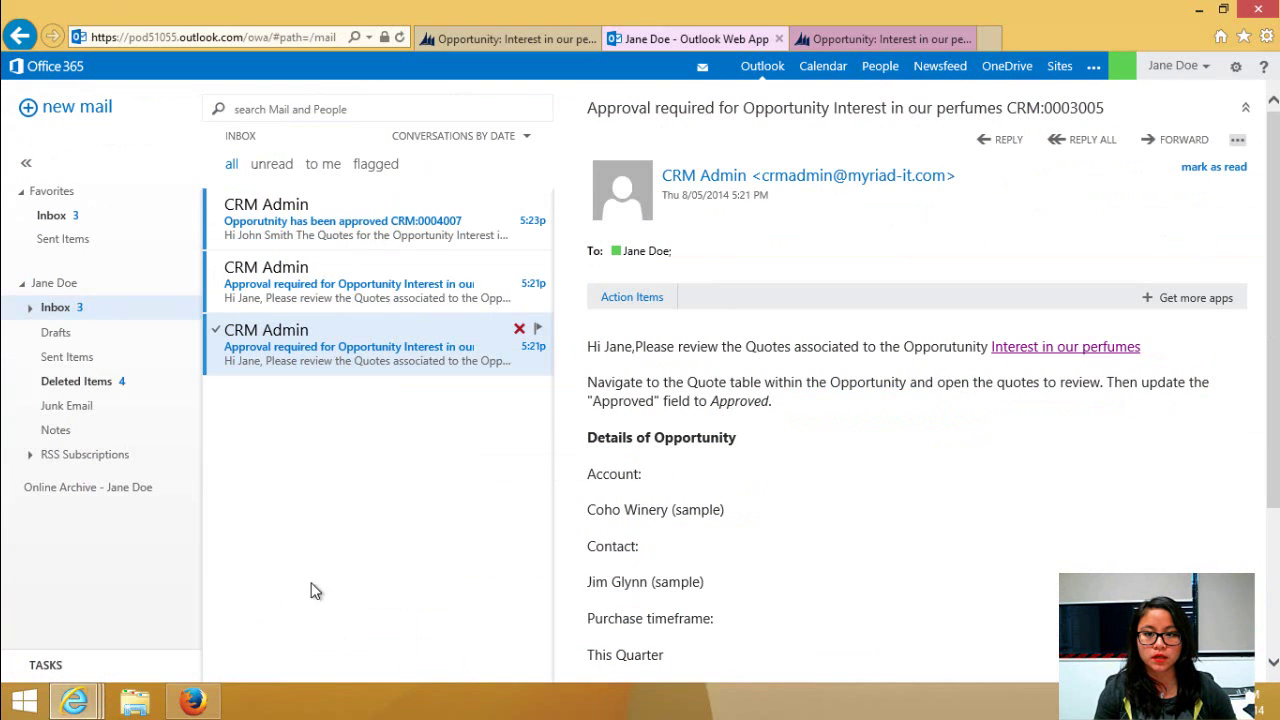
click(352, 222)
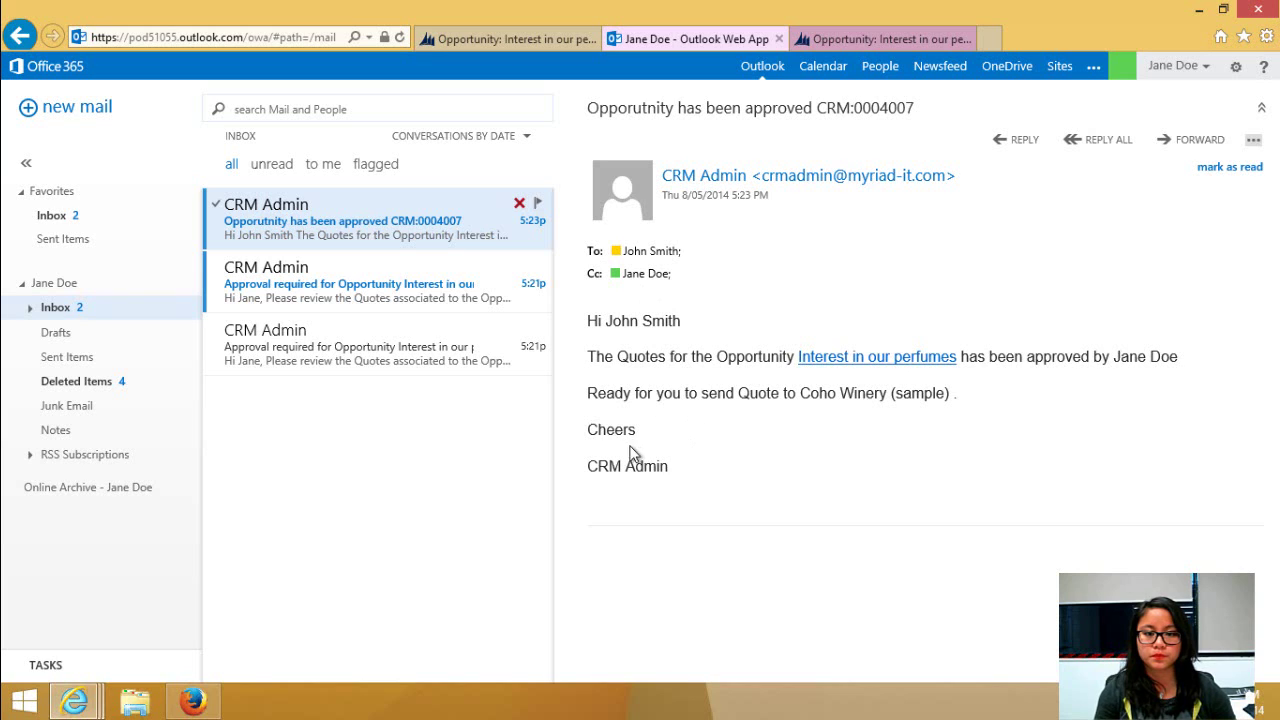
Reload the salesperson's opportunity in Firefox and advance it from Quote to the Close stage, checking the Quote stage's steps
mouse_move(193, 700)
click(236, 640)
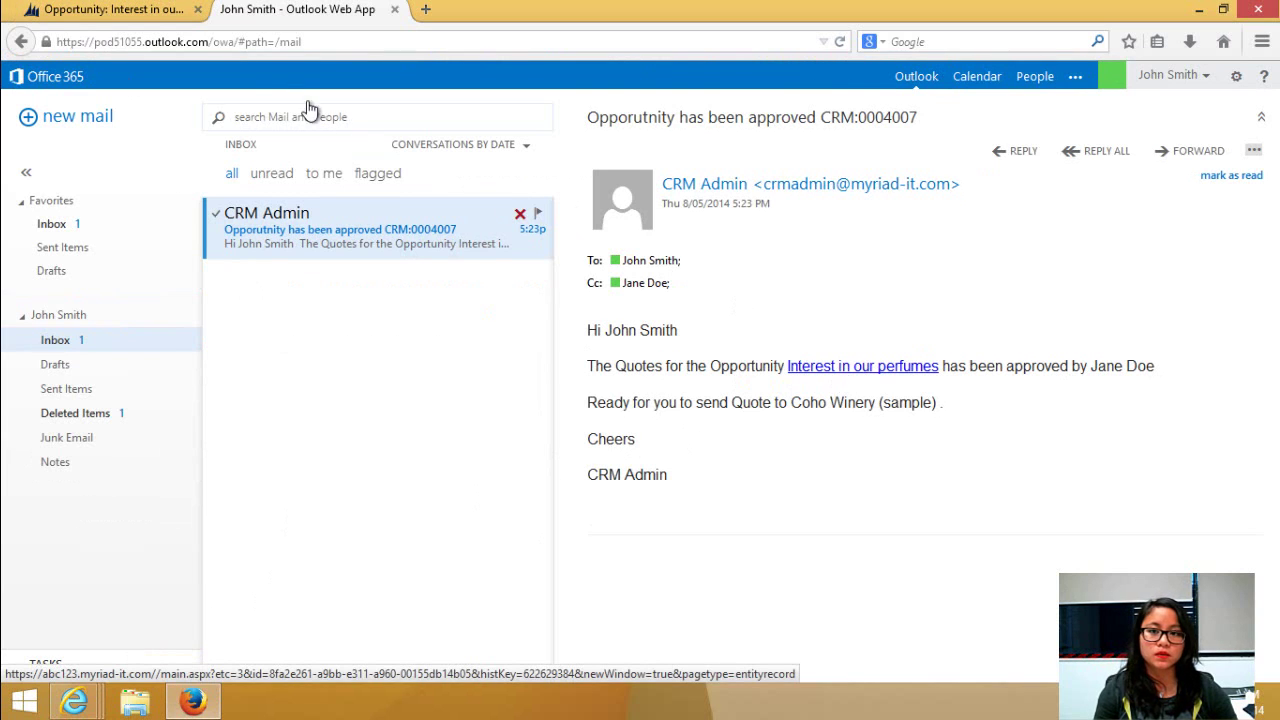
click(115, 10)
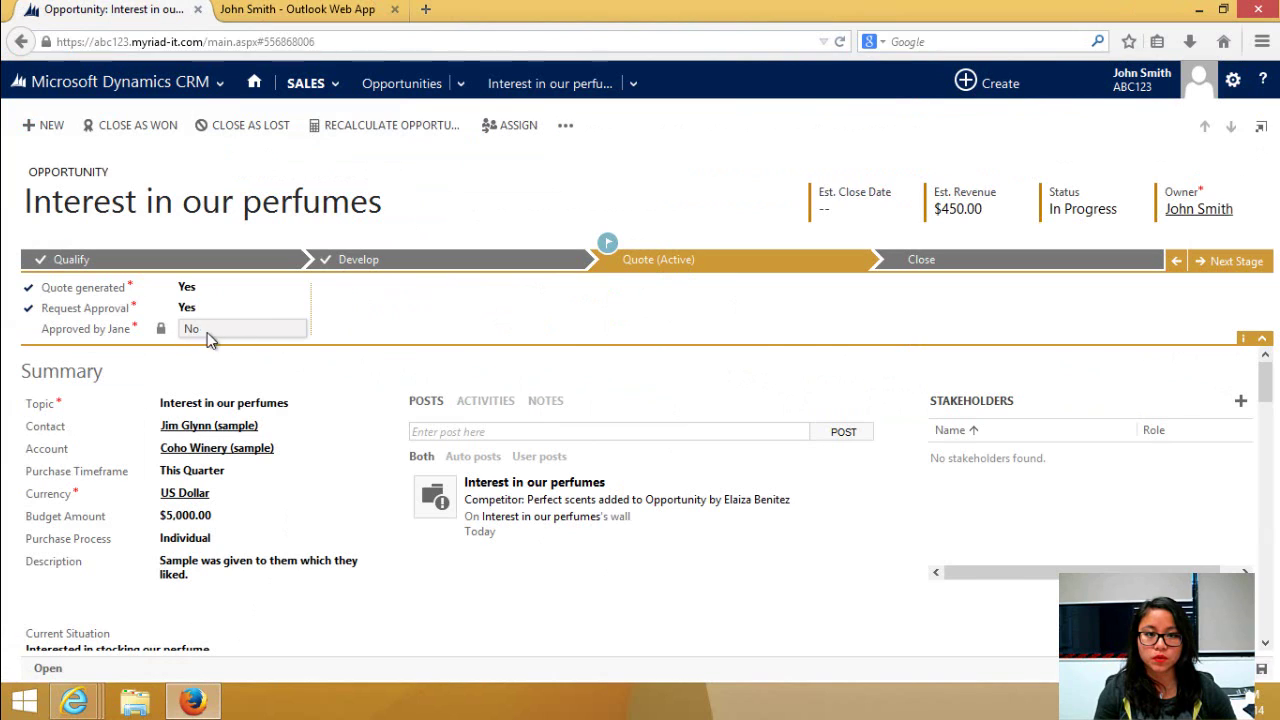
click(840, 45)
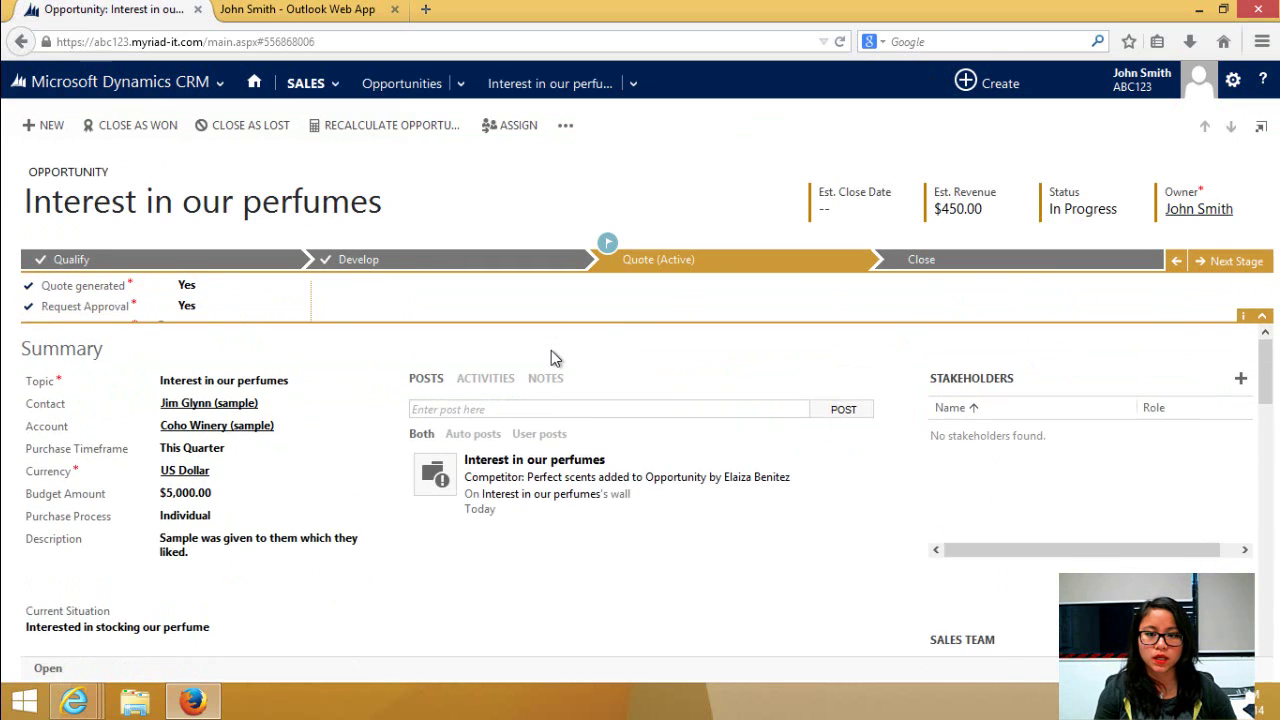
click(1212, 268)
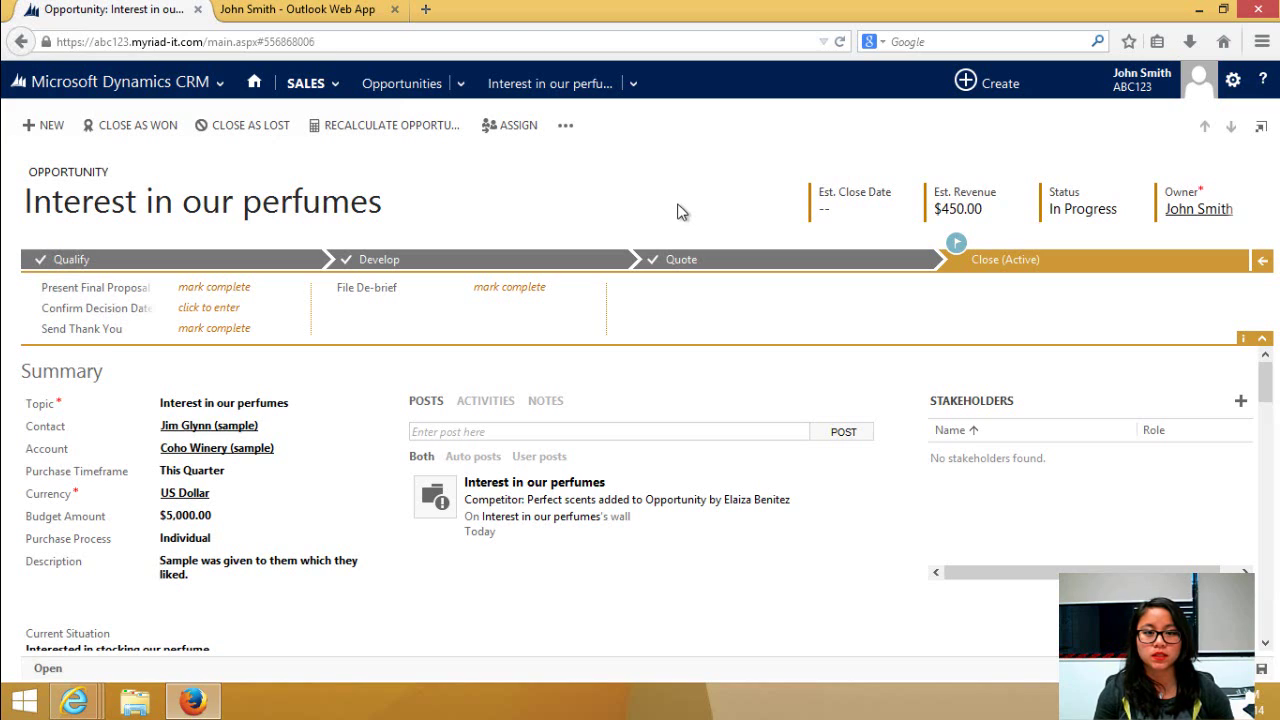
click(684, 260)
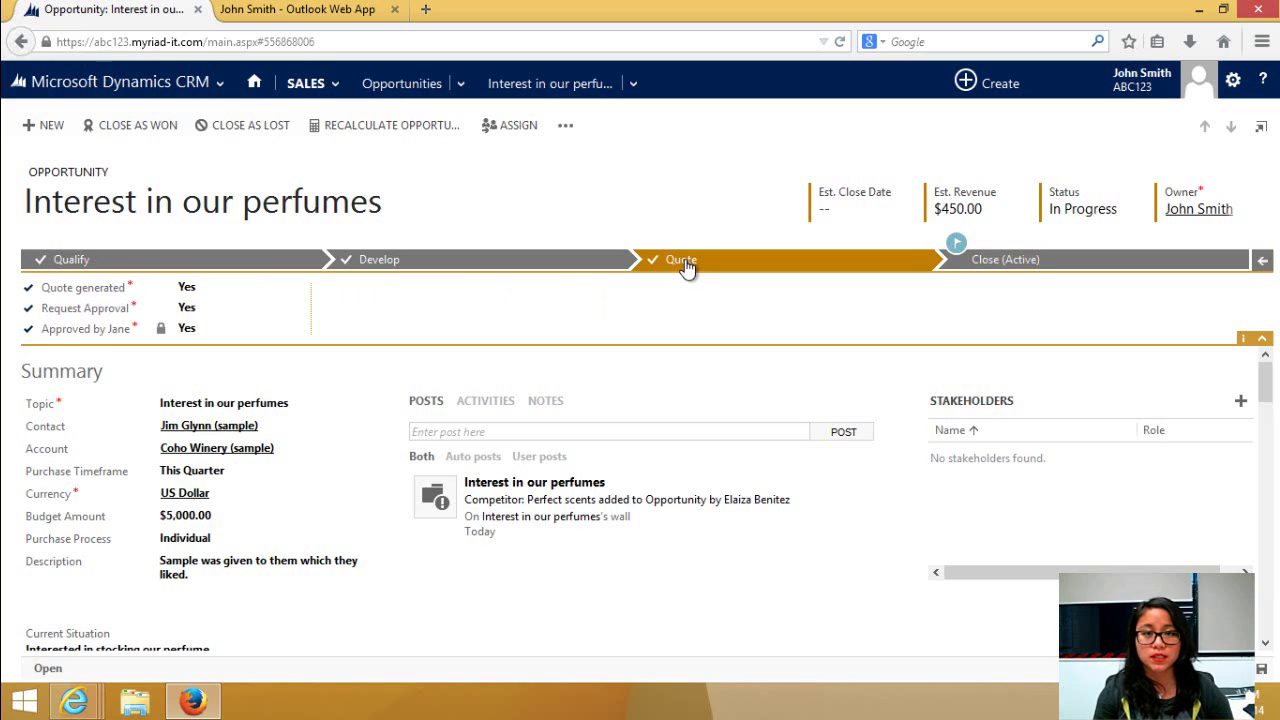